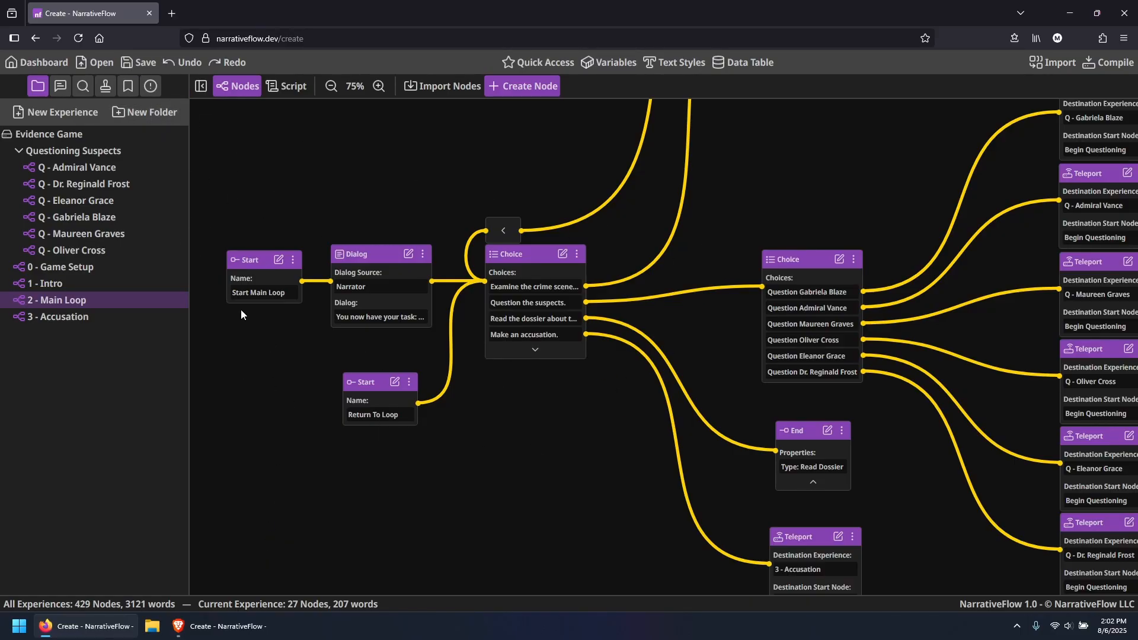
Save the project to Downloads as "Evidence Game - Master.narrativeproj"
{"action": "left_click", "coordinate": [134, 60]}
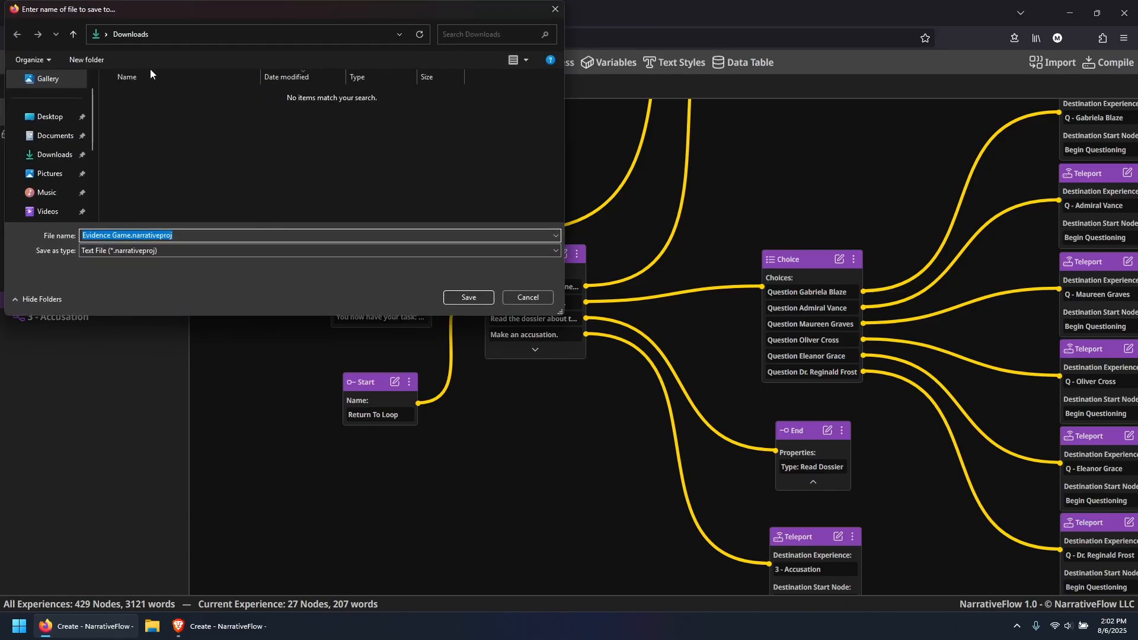
{"action": "left_click", "coordinate": [128, 234]}
{"action": "type", "text": "- Master"}
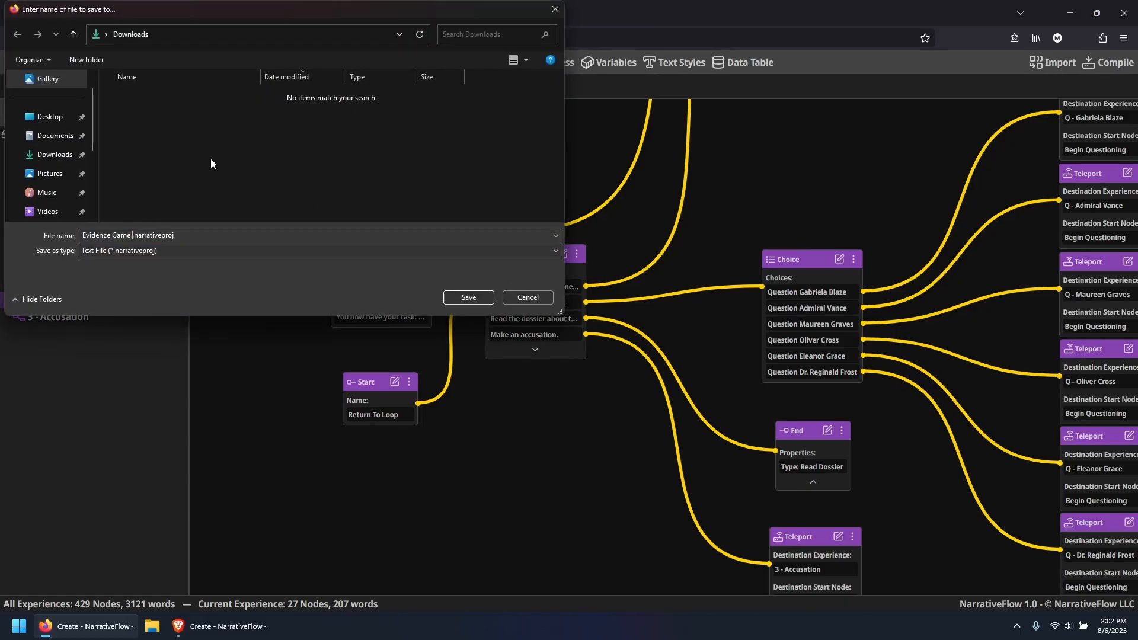
{"action": "key", "text": "Return"}
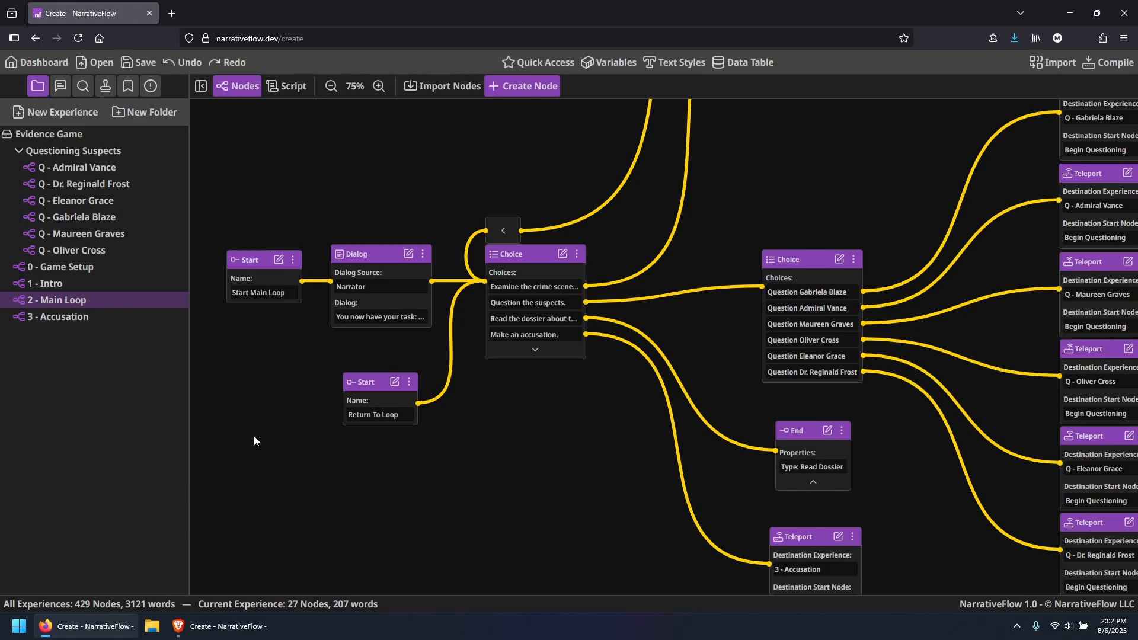
Switch to the Brave browser's NarrativeFlow window and open "Evidence Game - Master.narrativeproj" from Downloads
{"action": "left_click", "coordinate": [240, 626]}
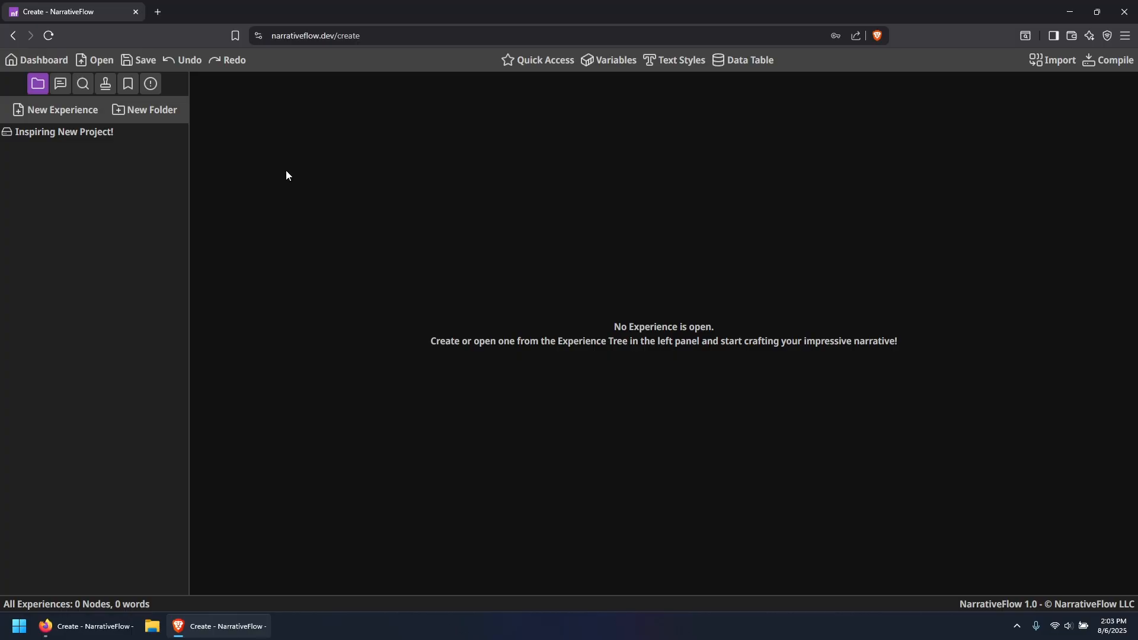
{"action": "left_click", "coordinate": [93, 59]}
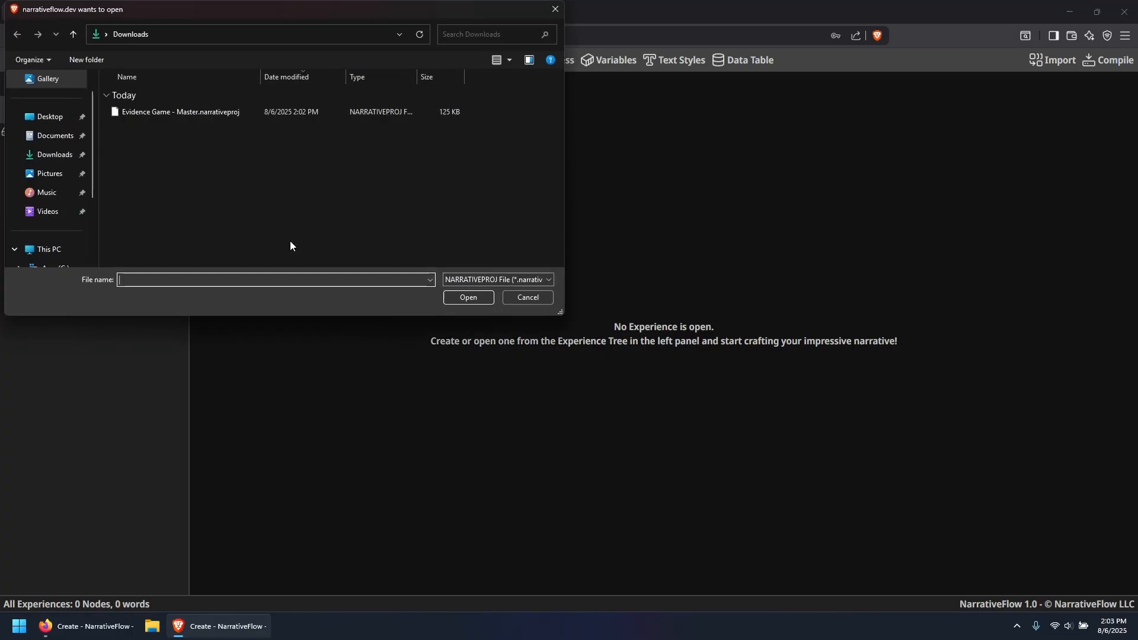
{"action": "left_click", "coordinate": [152, 115]}
{"action": "left_click", "coordinate": [462, 298]}
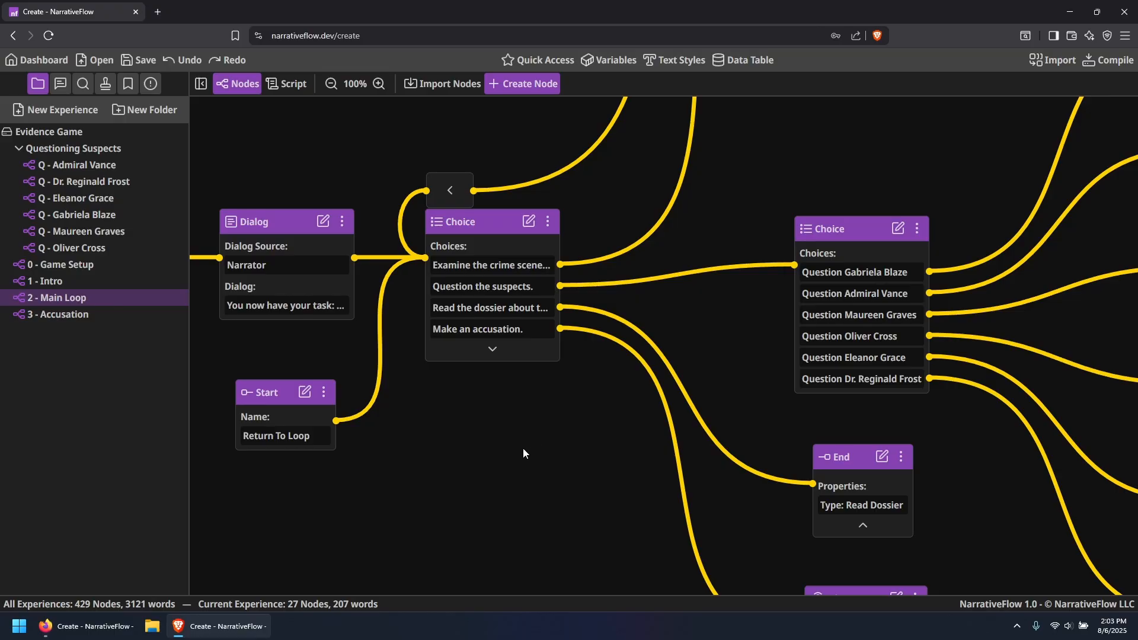
{"action": "left_click_drag", "start_coordinate": [416, 474], "coordinate": [556, 491]}
{"action": "scroll", "coordinate": [563, 474], "scroll_direction": "down", "scroll_amount": 1}
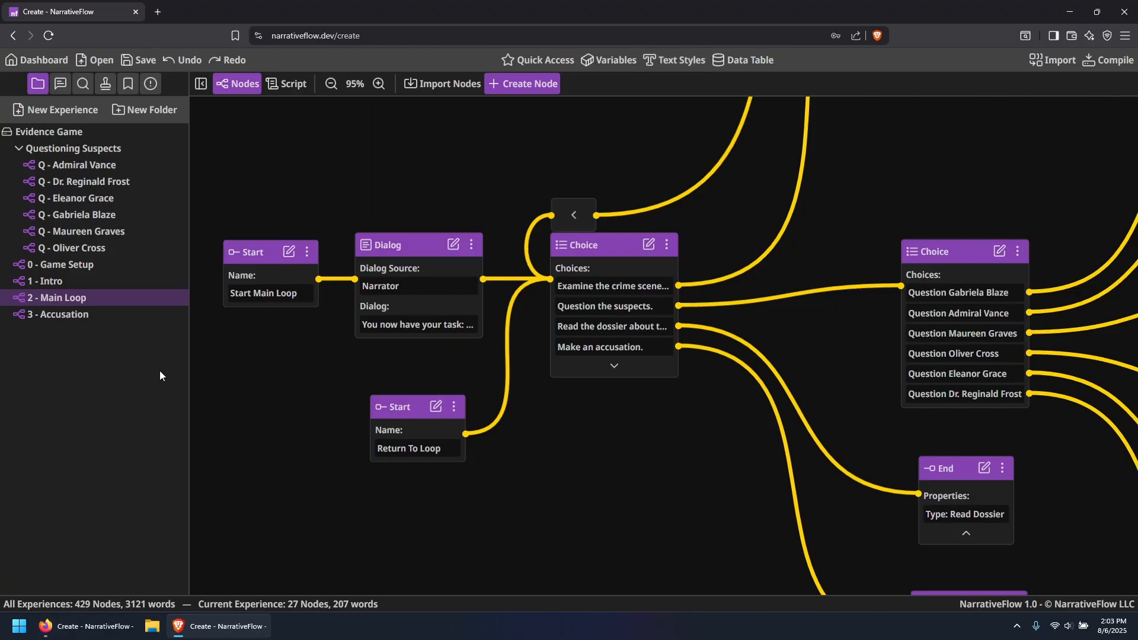
Create an experience named "New Experience" at the root of the Evidence Game project
{"action": "right_click", "coordinate": [98, 392]}
{"action": "left_click", "coordinate": [130, 406]}
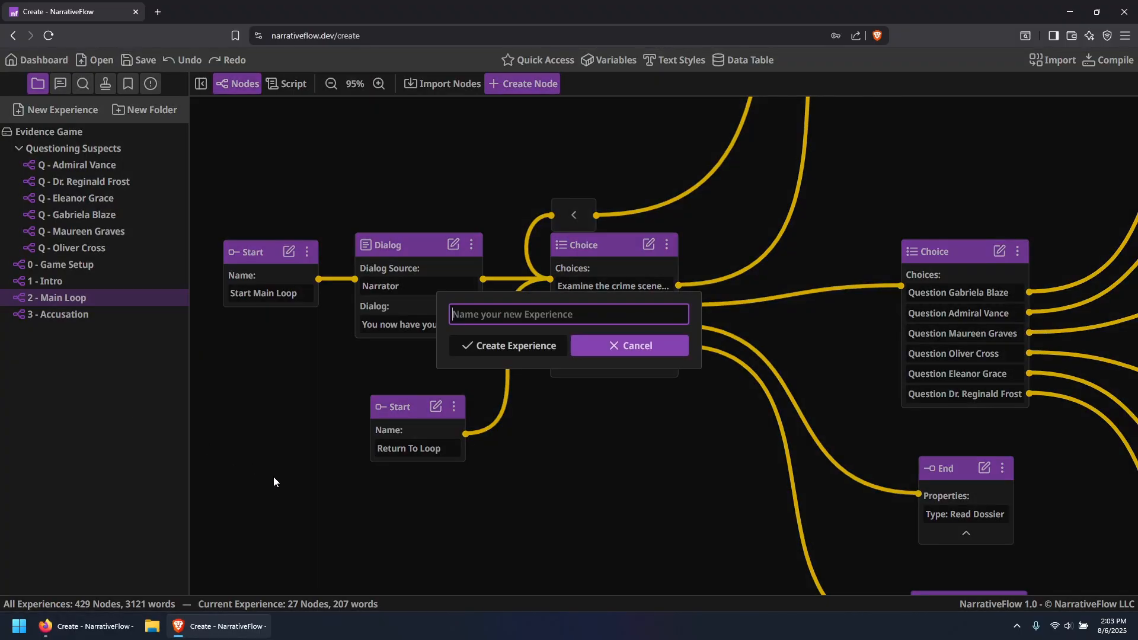
{"action": "type", "text": "New Experin"}
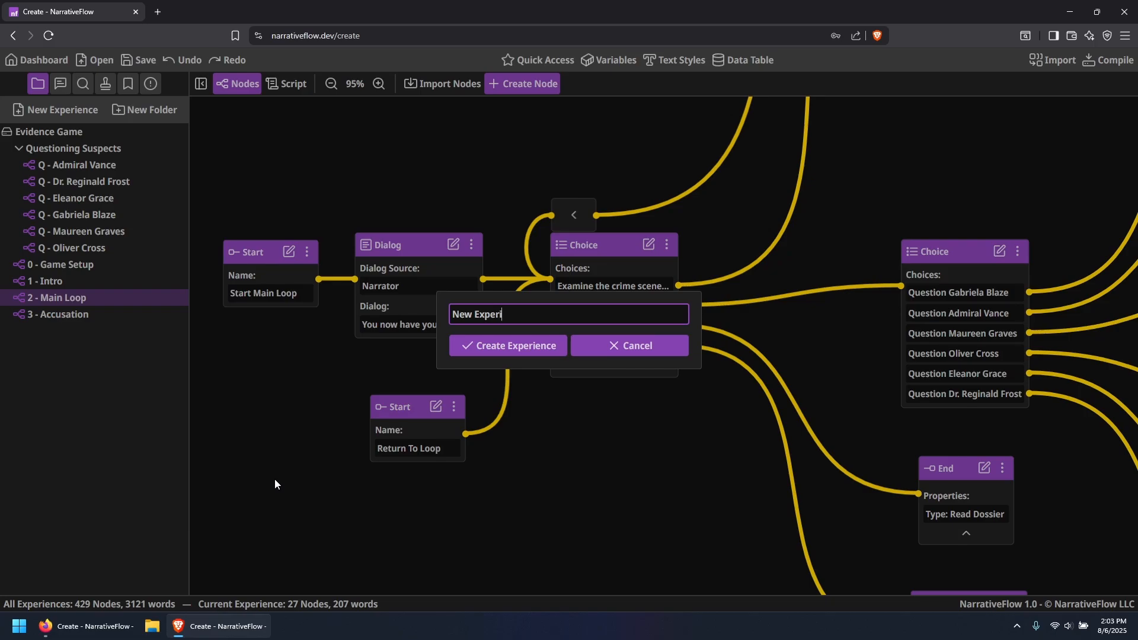
{"action": "key", "text": "BackSpace"}
{"action": "key", "text": "BackSpace"}
{"action": "key", "text": "BackSpace"}
{"action": "key", "text": "BackSpace"}
{"action": "key", "text": "BackSpace"}
{"action": "key", "text": "BackSpace"}
{"action": "type", "text": "xperince"}
{"action": "key", "text": "BackSpace"}
{"action": "key", "text": "BackSpace"}
{"action": "key", "text": "BackSpace"}
{"action": "key", "text": "BackSpace"}
{"action": "key", "text": "BackSpace"}
{"action": "key", "text": "BackSpace"}
{"action": "key", "text": "BackSpace"}
{"action": "key", "text": "BackSpace"}
{"action": "type", "text": "xperience"}
{"action": "left_click", "coordinate": [514, 346]}
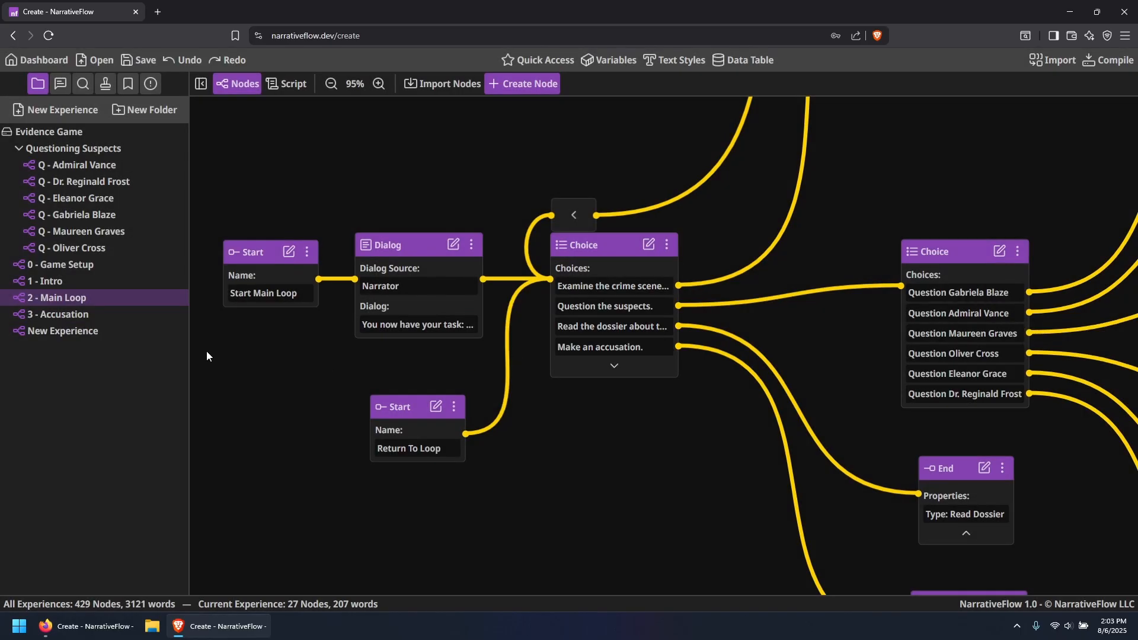
Build a chain of connected Start, Dialog and End nodes in the "New Experience" experience
{"action": "left_click", "coordinate": [45, 332]}
{"action": "right_click", "coordinate": [301, 286]}
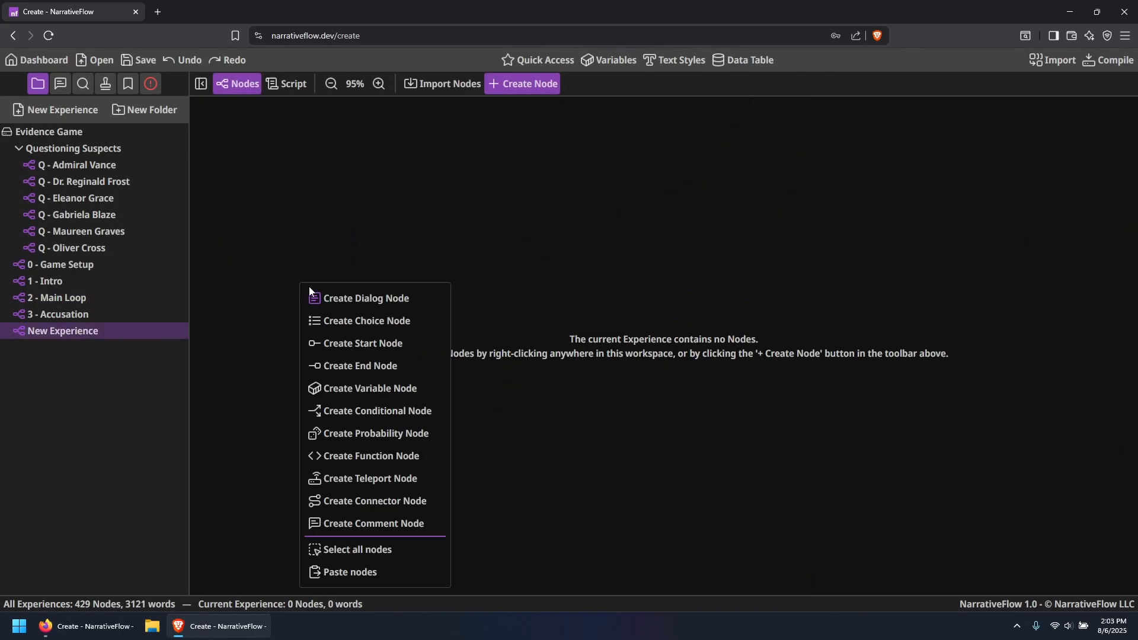
{"action": "left_click", "coordinate": [364, 341]}
{"action": "left_click_drag", "start_coordinate": [395, 321], "coordinate": [478, 299]}
{"action": "left_click", "coordinate": [522, 320]}
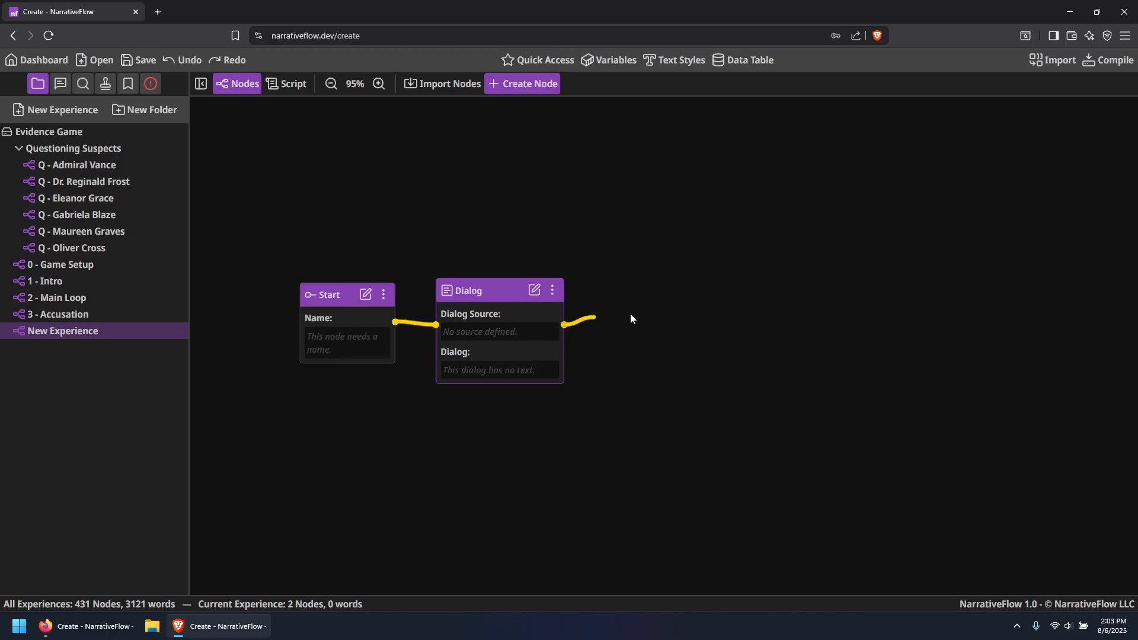
{"action": "left_click_drag", "start_coordinate": [630, 315], "coordinate": [638, 308]}
{"action": "left_click", "coordinate": [669, 388]}
Name the Start node "New Start Node"
{"action": "left_click", "coordinate": [366, 296]}
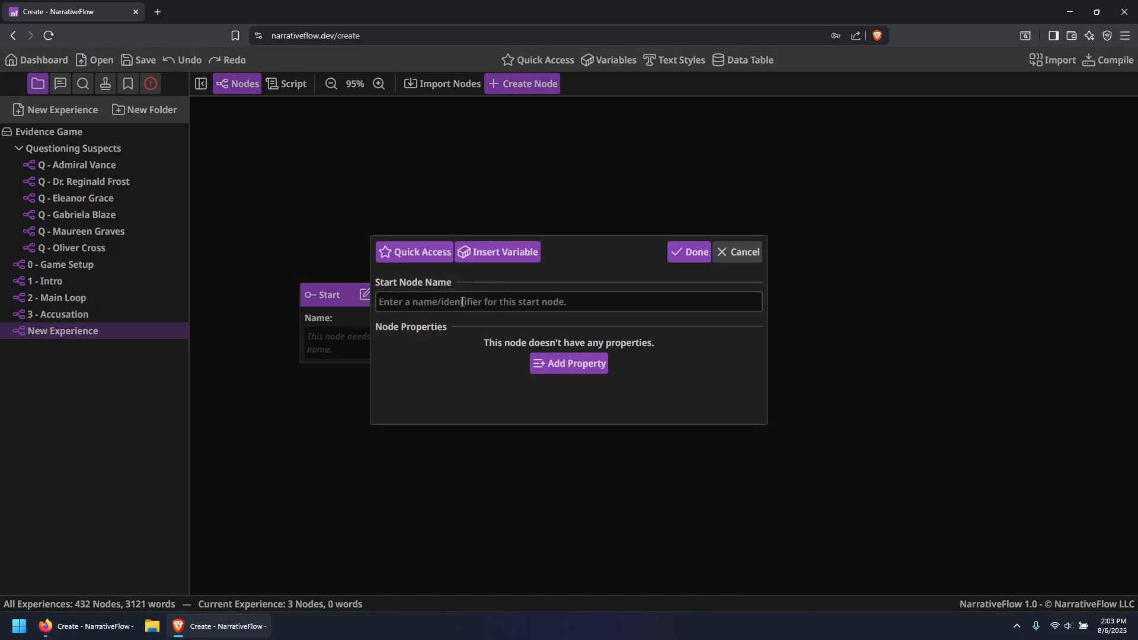
{"action": "type", "text": "New Start node"}
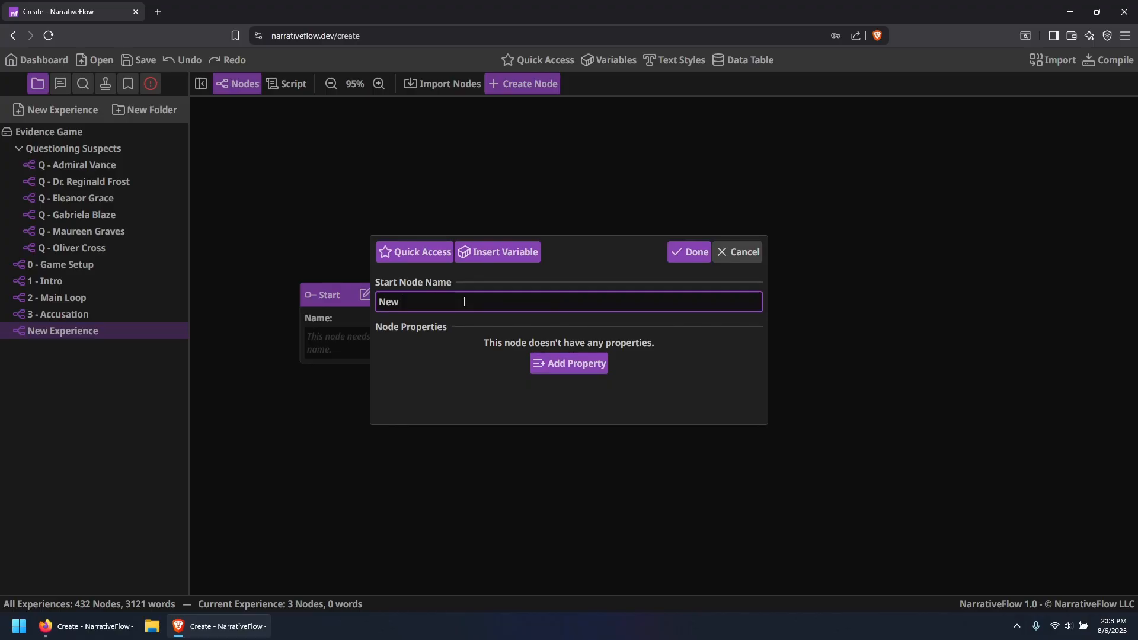
{"action": "key", "text": "BackSpace"}
{"action": "key", "text": "BackSpace"}
{"action": "key", "text": "BackSpace"}
{"action": "key", "text": "BackSpace"}
{"action": "type", "text": "Node"}
{"action": "key", "text": "Return"}
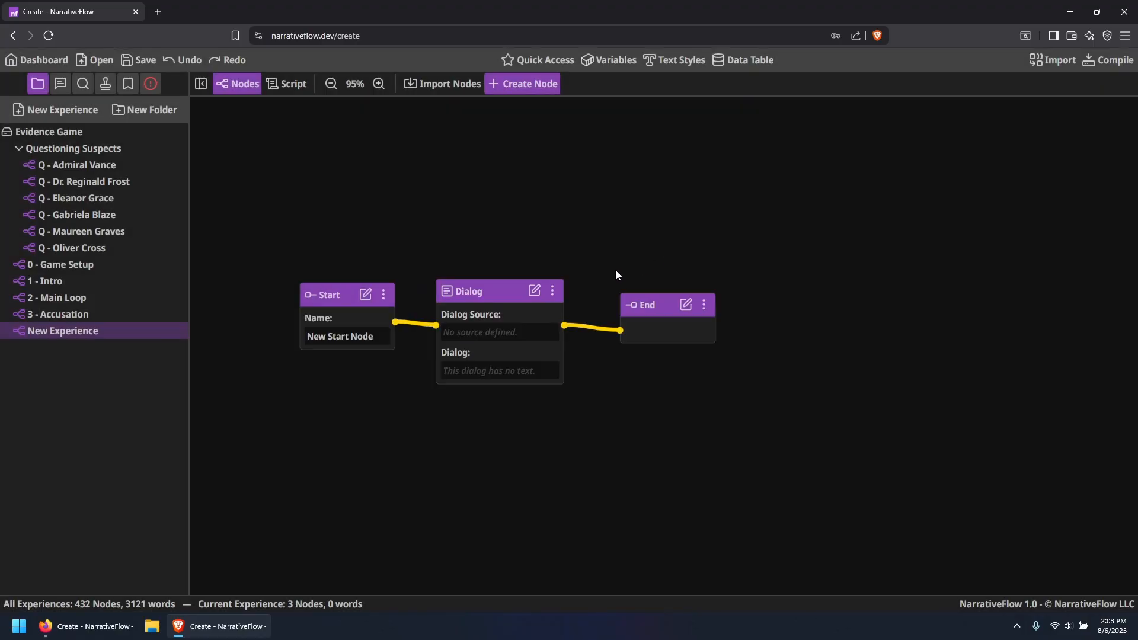
Fill in the Dialog node with the speaking character's name as its source and "Hello!" as its dialog
{"action": "left_click", "coordinate": [533, 290]}
{"action": "left_click", "coordinate": [436, 207]}
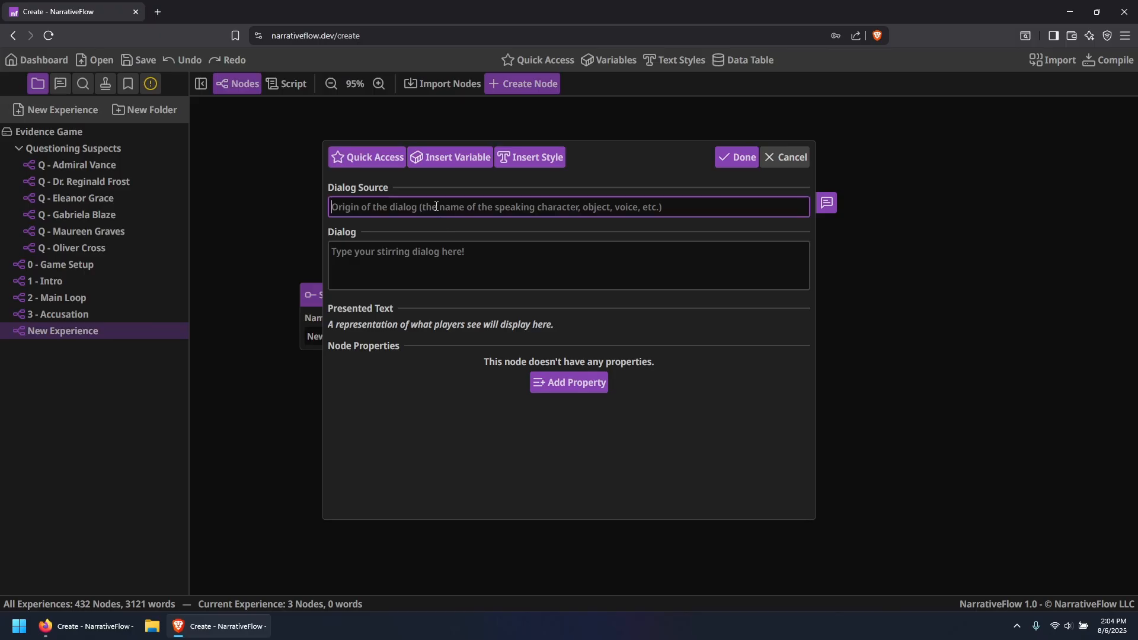
{"action": "type", "text": "Evelyn"}
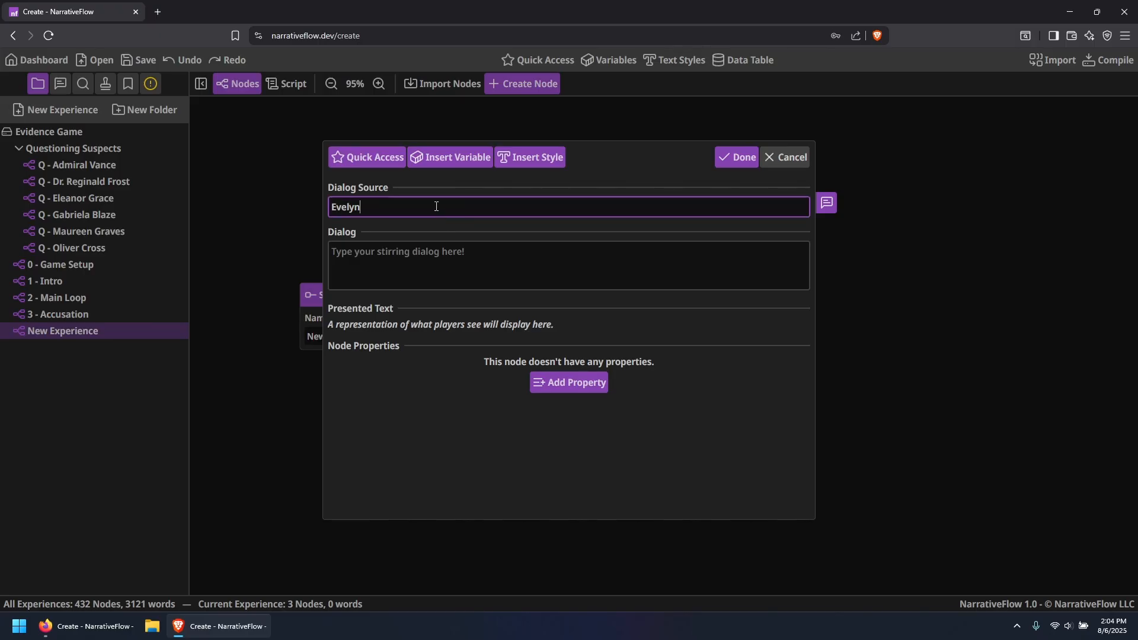
{"action": "key", "text": "Tab"}
{"action": "type", "text": "Hello!"}
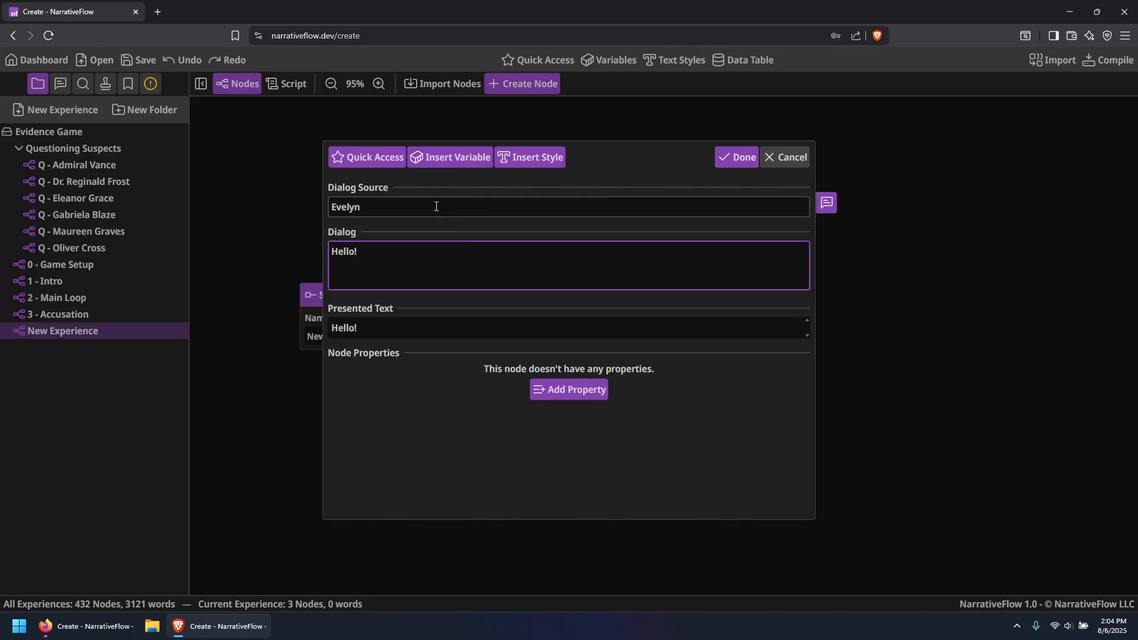
{"action": "left_click", "coordinate": [733, 158]}
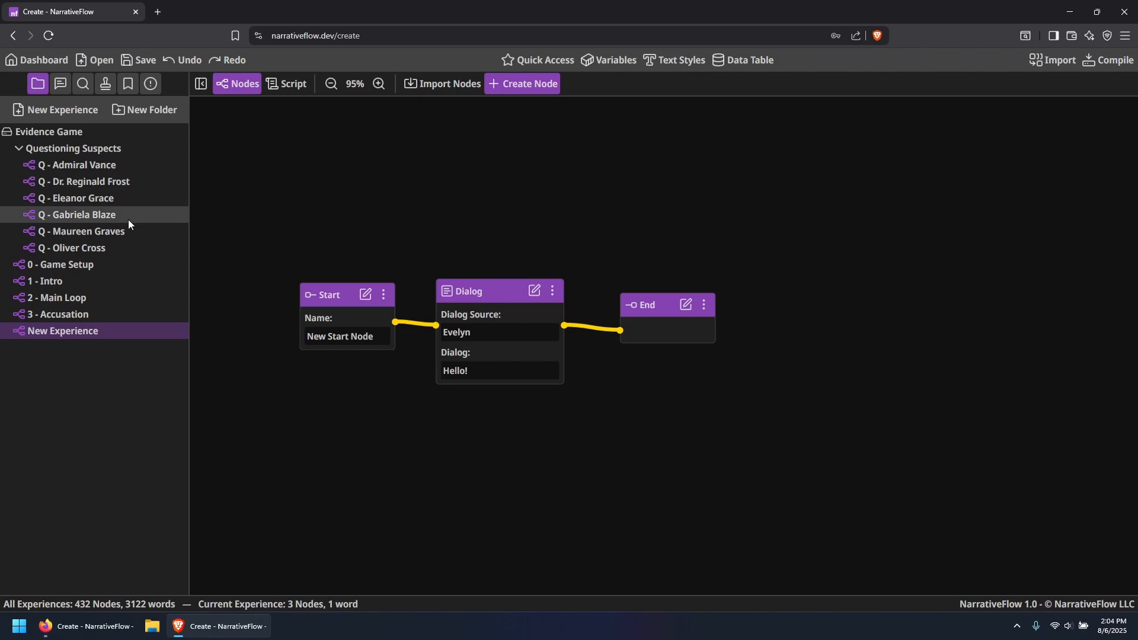
Insert "Hey!" before the text of the opening Dialog node in the fifth experience of the Questioning Suspects folder
{"action": "left_click", "coordinate": [79, 230]}
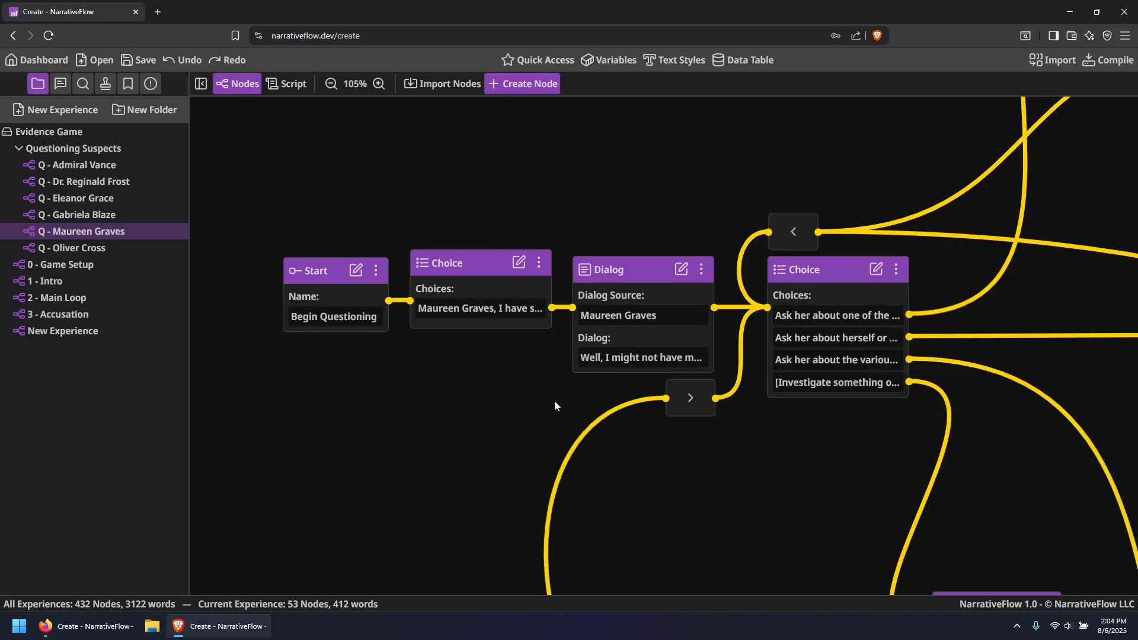
{"action": "left_click", "coordinate": [681, 269]}
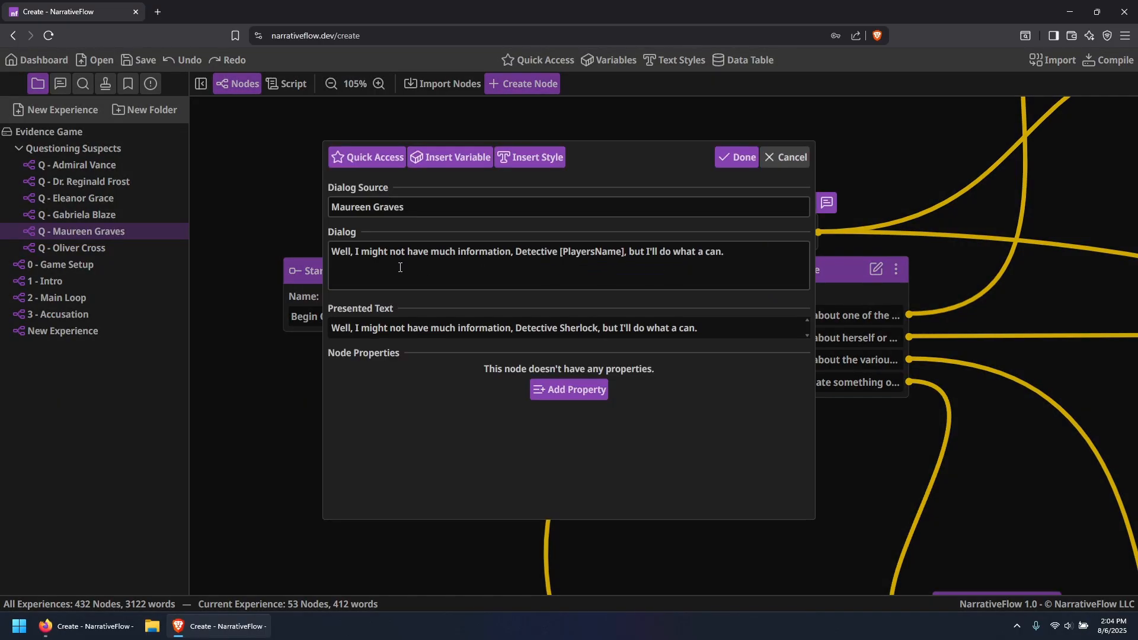
{"action": "left_click", "coordinate": [355, 256]}
{"action": "type", "text": "Hey!"}
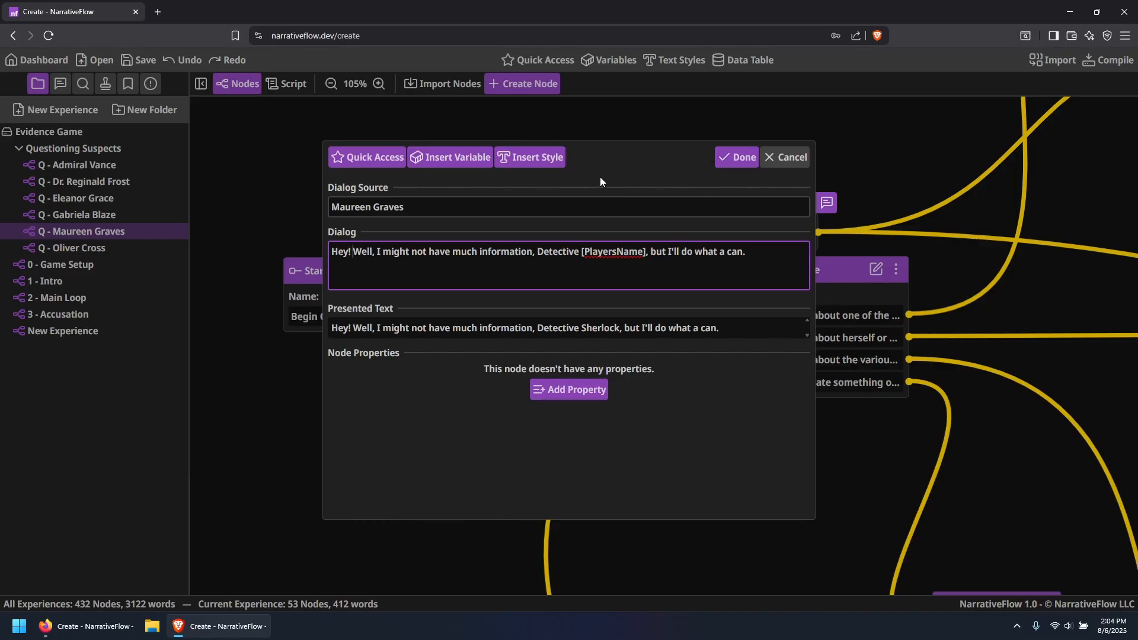
{"action": "left_click", "coordinate": [655, 168]}
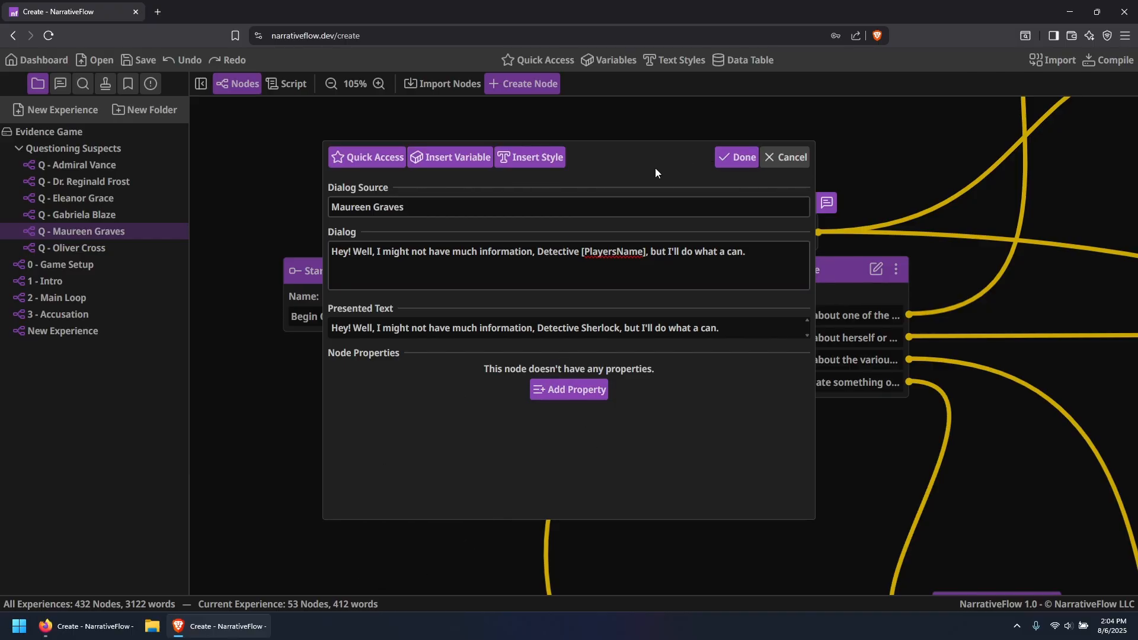
{"action": "left_click", "coordinate": [735, 157]}
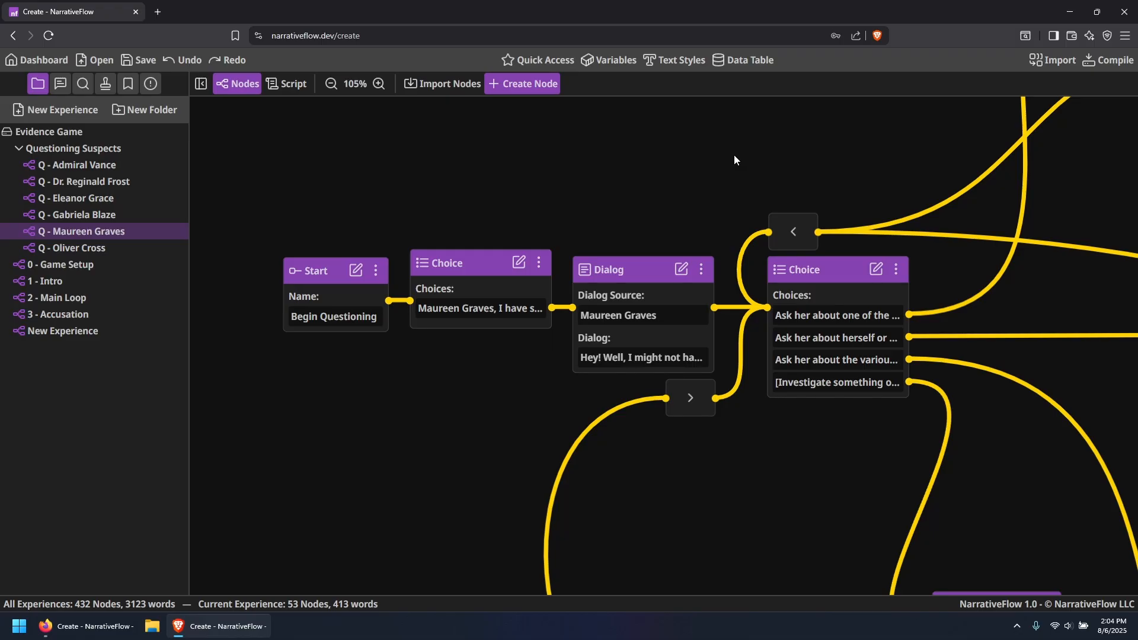
Add a text style below Yellow, labelled "Purple", with the open tag "{purple}" and close tag "{/purple}"
{"action": "left_click", "coordinate": [667, 61]}
{"action": "scroll", "coordinate": [529, 244], "scroll_direction": "down", "scroll_amount": 1}
{"action": "scroll", "coordinate": [529, 245], "scroll_direction": "down", "scroll_amount": 10}
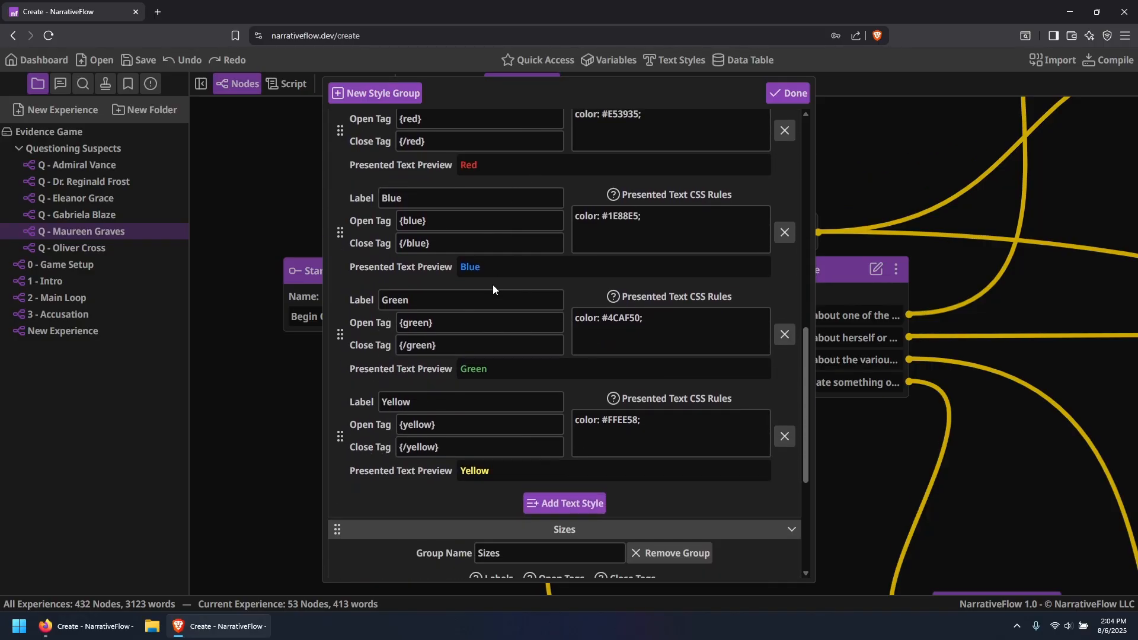
{"action": "left_click", "coordinate": [554, 467]}
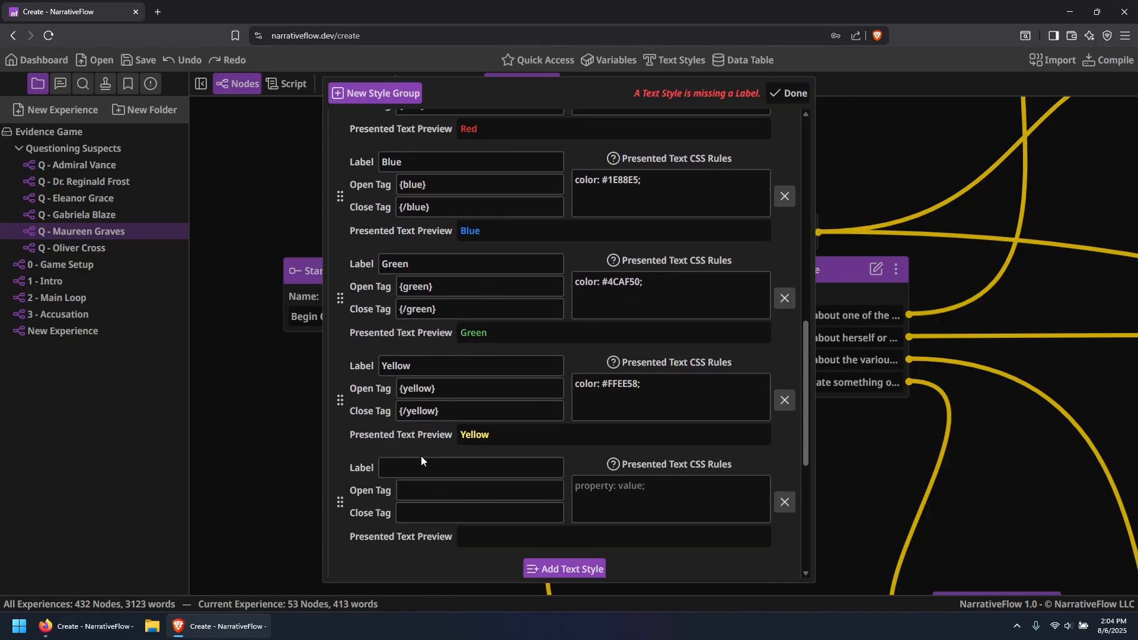
{"action": "left_click", "coordinate": [419, 469]}
{"action": "type", "text": "PUrple"}
{"action": "key", "text": "ctrl+BackSpace"}
{"action": "type", "text": "Purple"}
{"action": "key", "text": "Tab"}
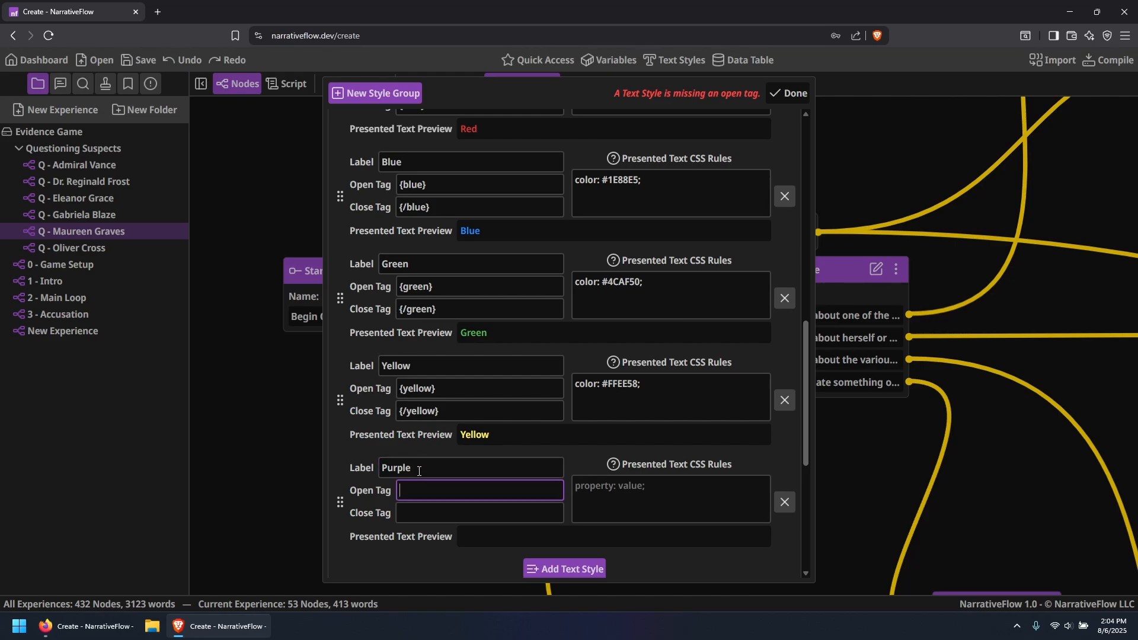
{"action": "type", "text": "{purple"}
{"action": "type", "text": "}"}
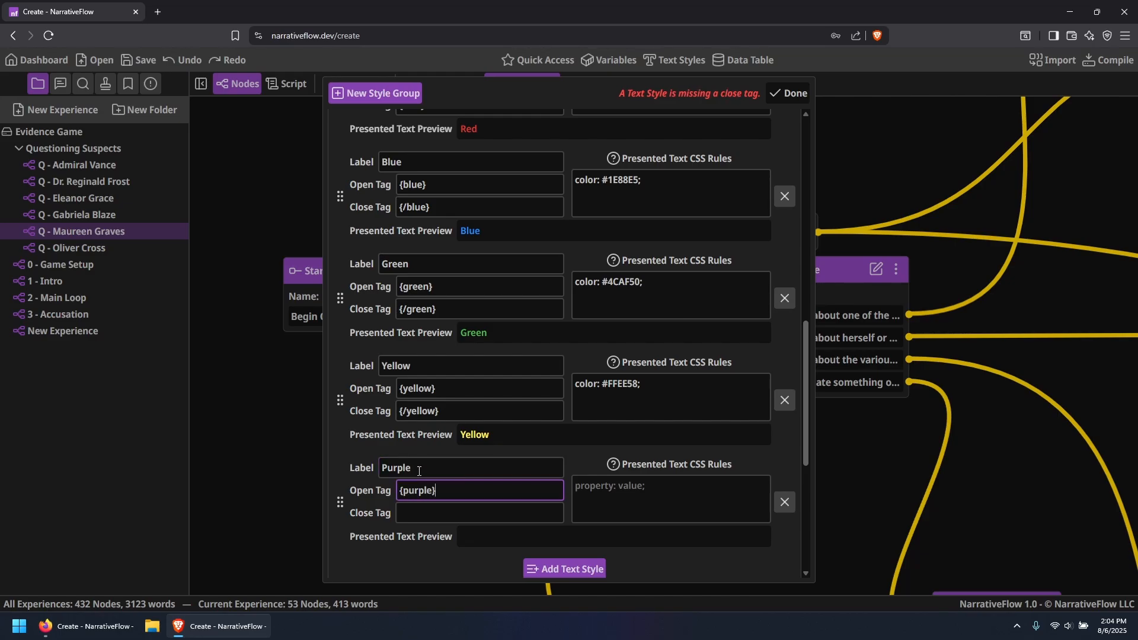
{"action": "key", "text": "Tab"}
{"action": "type", "text": "{/purple}"}
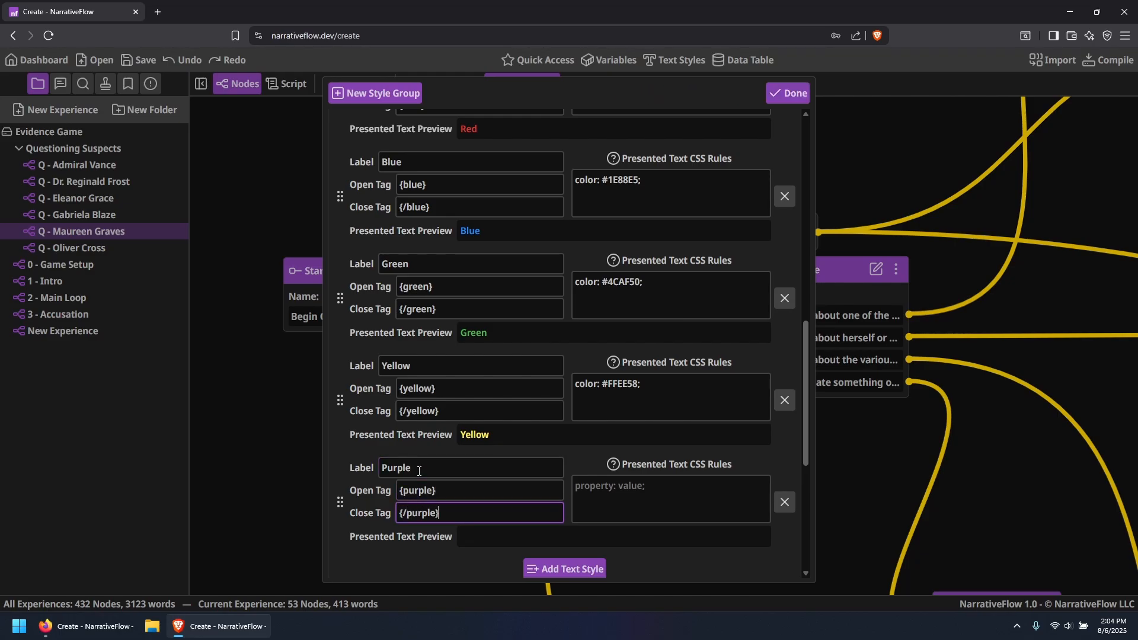
Set the Purple text style's presented text CSS rule to "color: #8542b0" and finish editing the styles
{"action": "left_click", "coordinate": [628, 491]}
{"action": "type", "text": "#8542b0"}
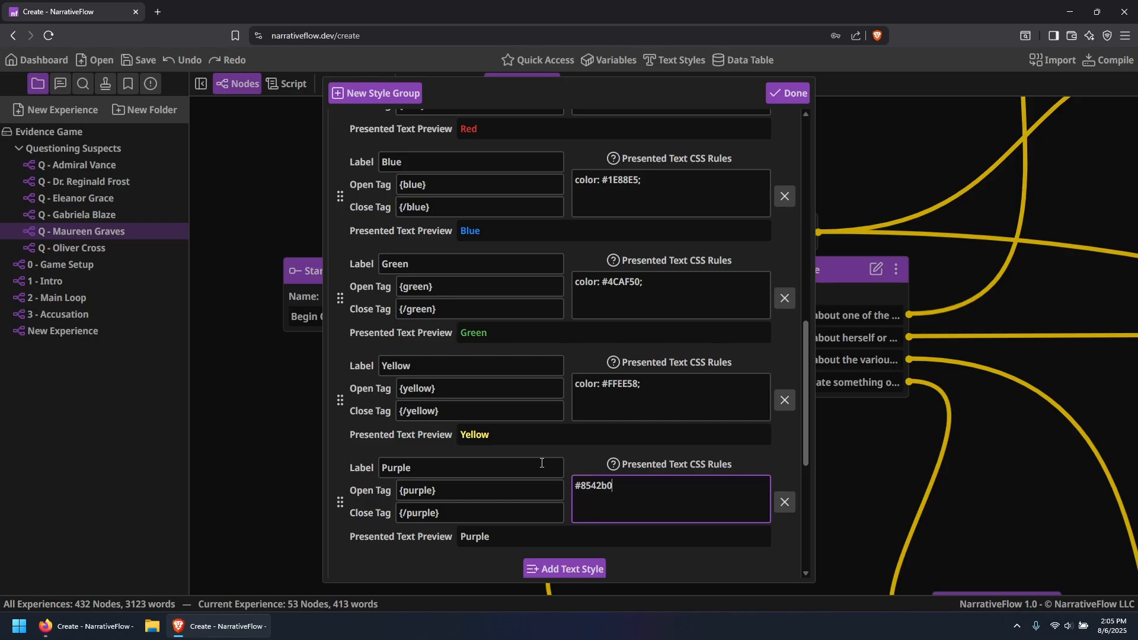
{"action": "left_click", "coordinate": [579, 462]}
{"action": "left_click", "coordinate": [578, 484]}
{"action": "type", "text": "color:"}
{"action": "left_click", "coordinate": [584, 461]}
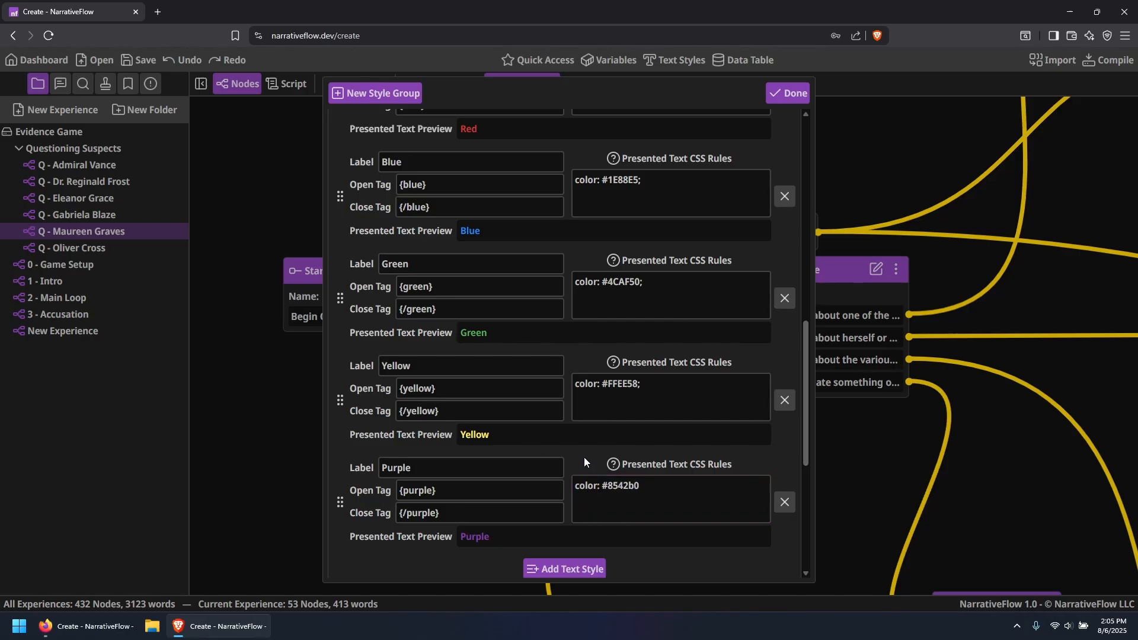
{"action": "left_click", "coordinate": [798, 94]}
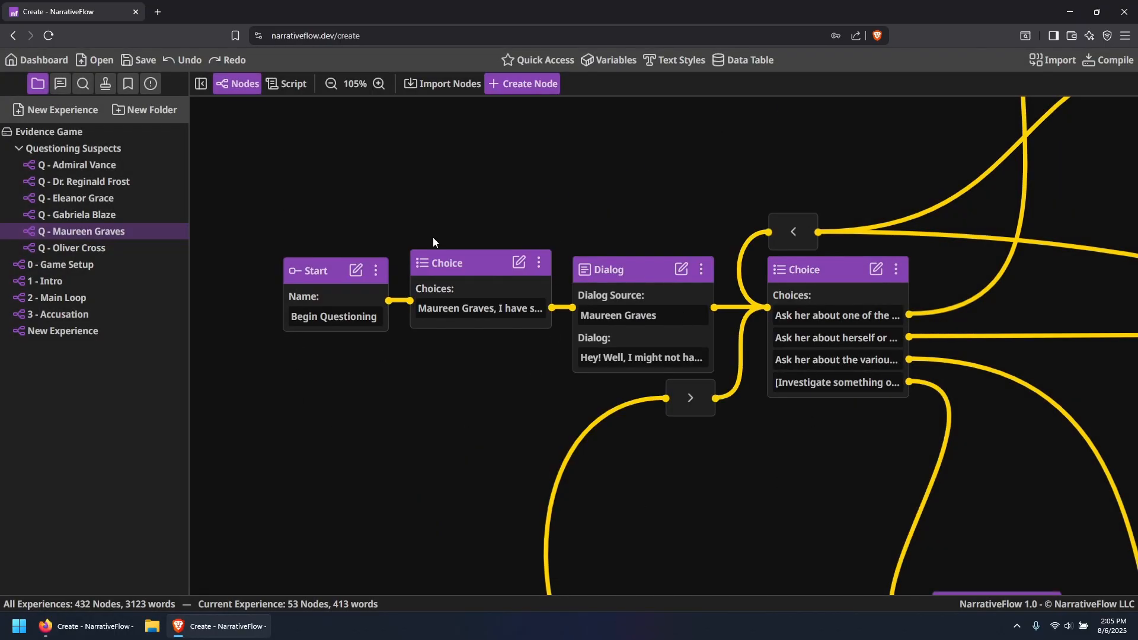
Save a copy of the project to Downloads with the contributor's name and "2025-08-06" appended to "Evidence Game"
{"action": "left_click", "coordinate": [126, 61]}
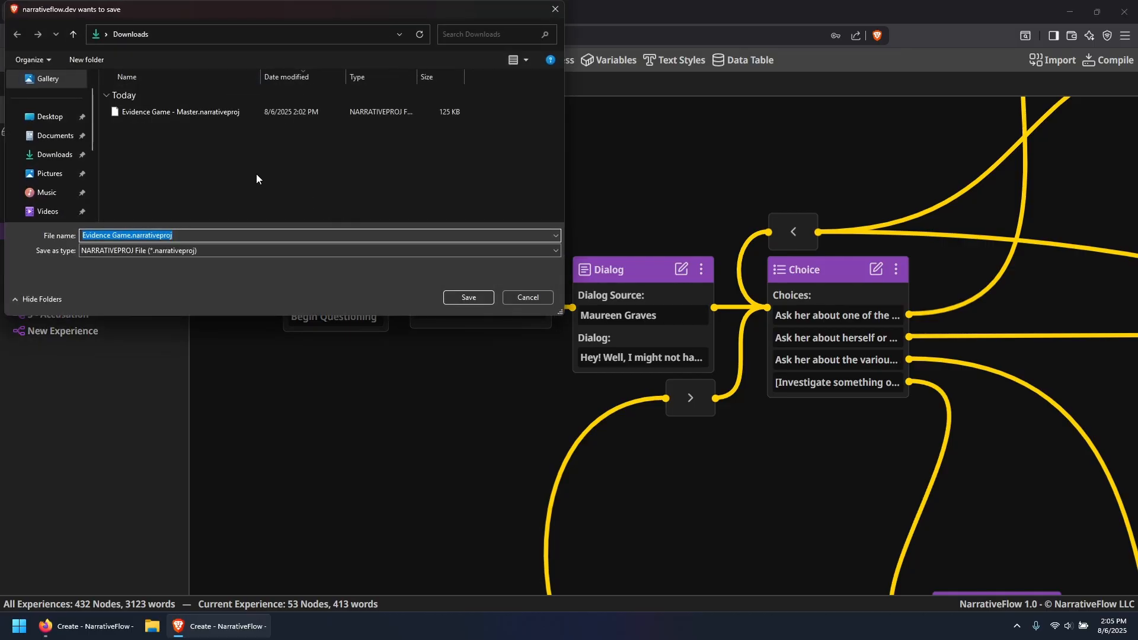
{"action": "key", "text": "ctrl+Left"}
{"action": "type", "text": "- "}
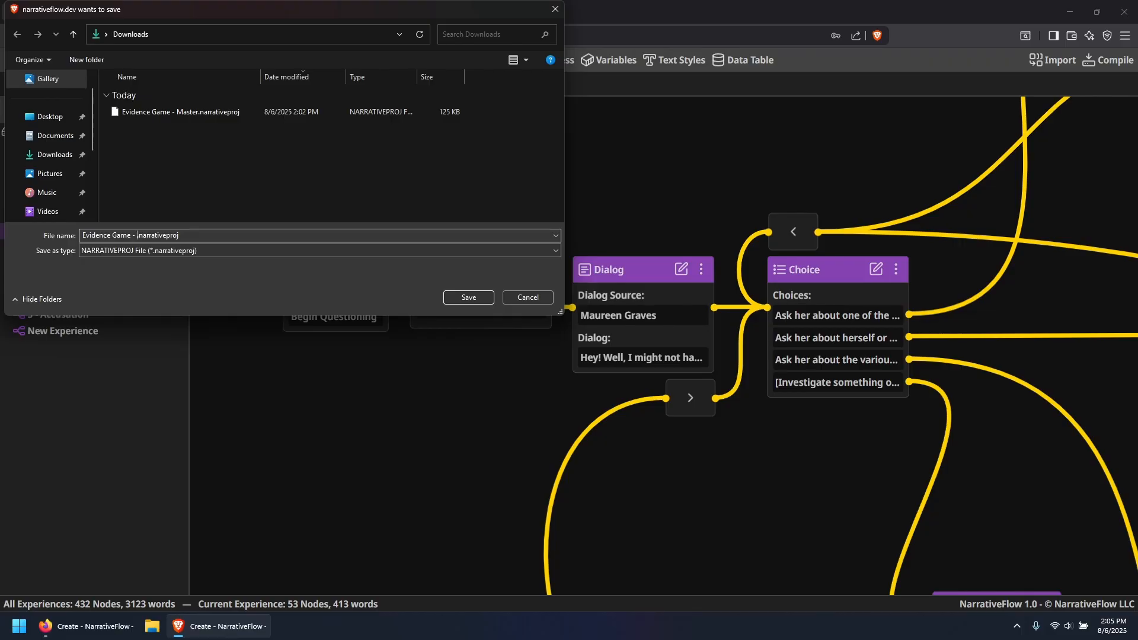
{"action": "type", "text": "Astra - 2025-08-06"}
{"action": "left_click", "coordinate": [453, 297]}
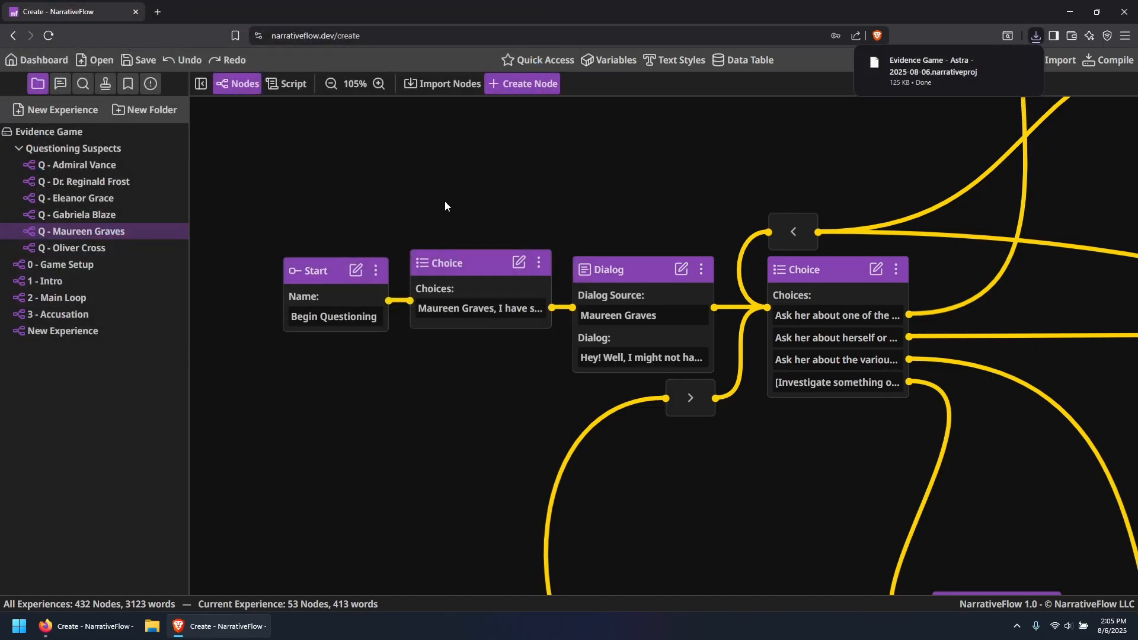
Switch to the Firefox window with the master project and load the contributor's 2025-08-06 project file from Downloads for import
{"action": "left_click", "coordinate": [107, 626]}
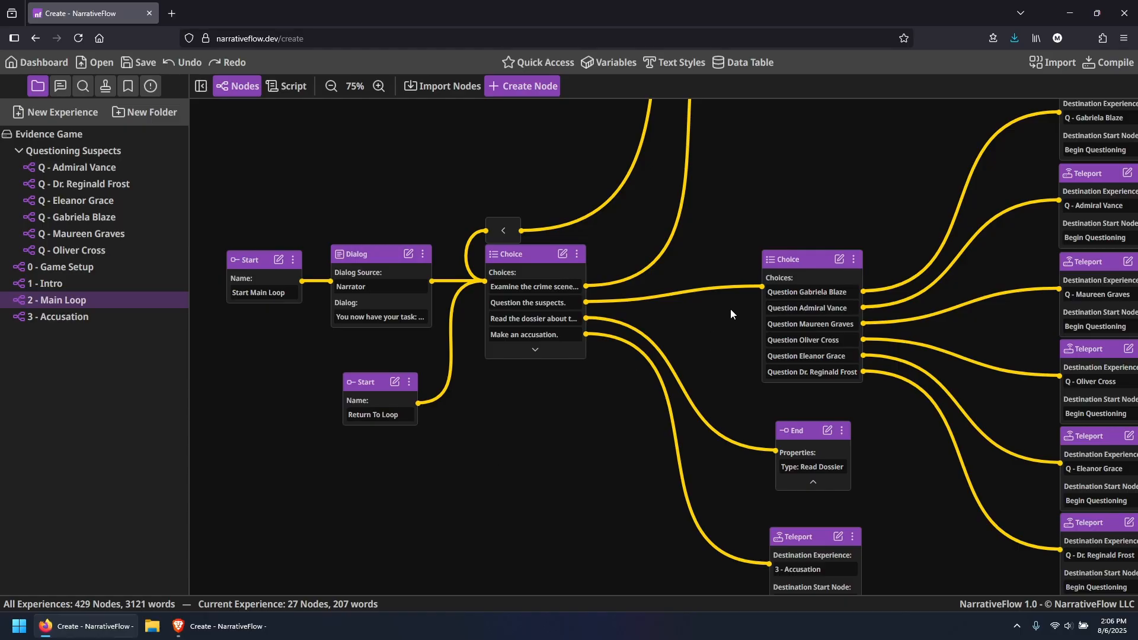
{"action": "left_click", "coordinate": [1049, 63]}
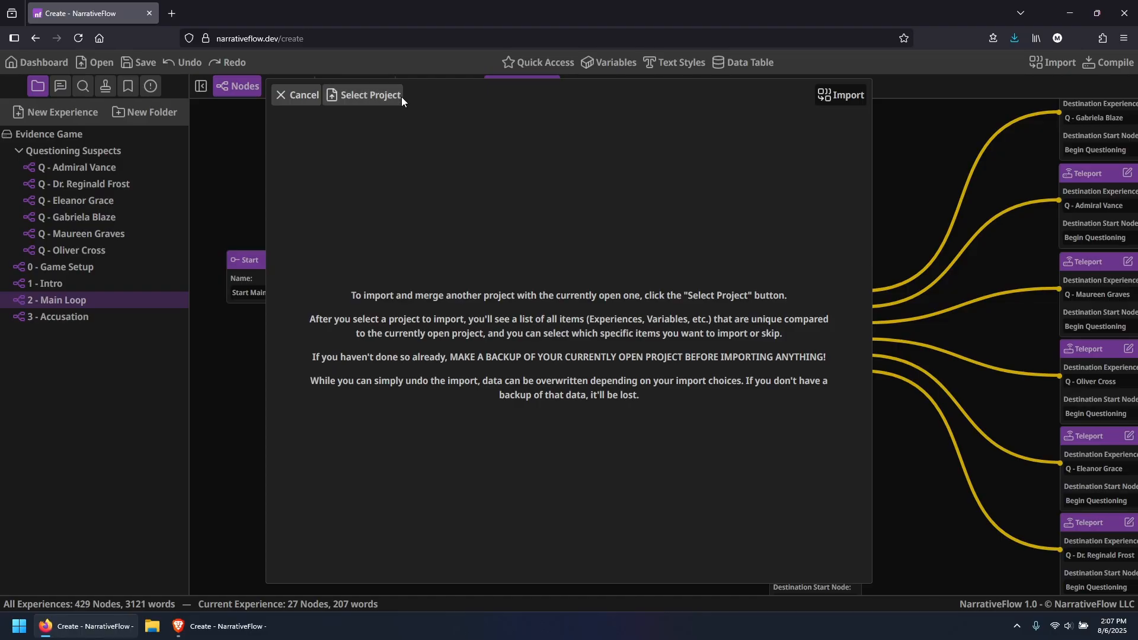
{"action": "left_click", "coordinate": [377, 95]}
{"action": "left_click", "coordinate": [177, 113]}
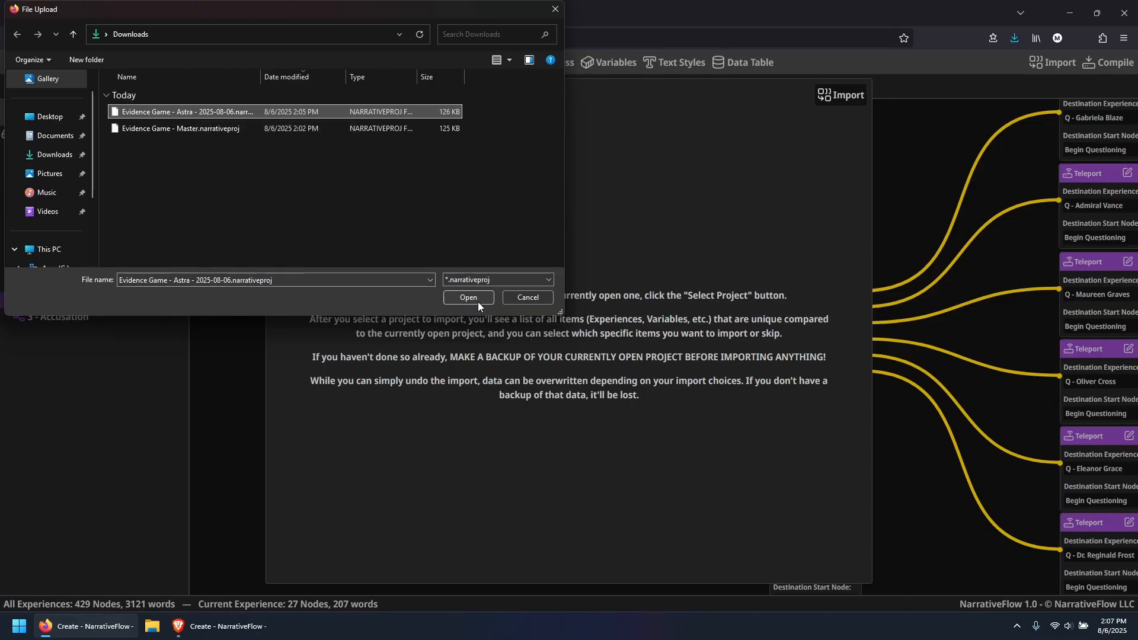
{"action": "left_click", "coordinate": [460, 298]}
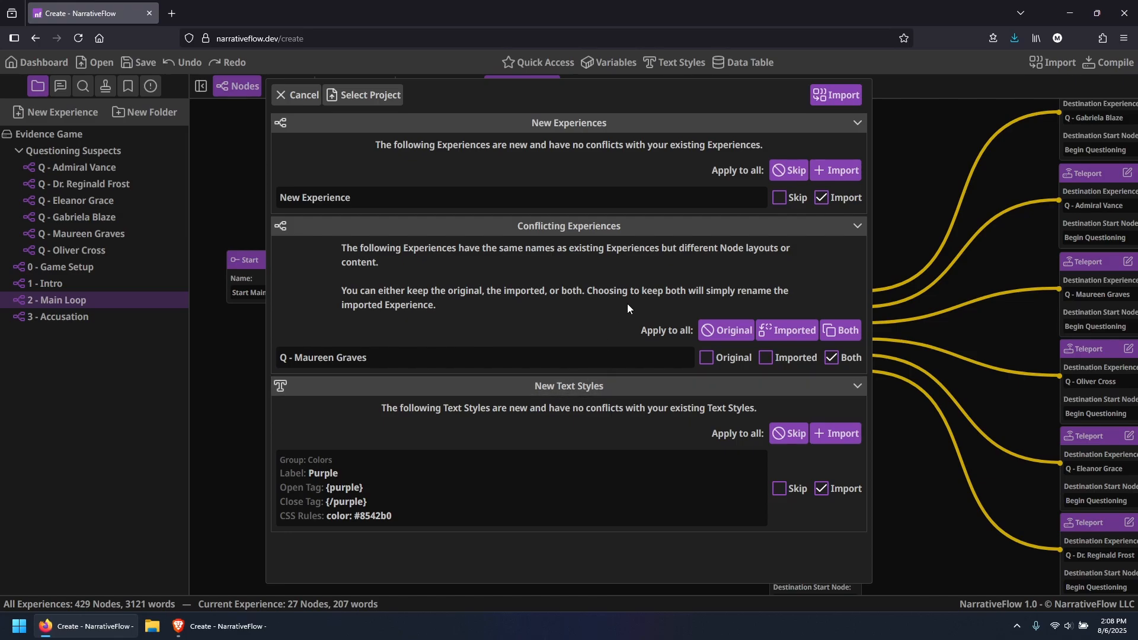
Try the Skip and Import choices for the new items, including the Purple text style
{"action": "left_click", "coordinate": [789, 433]}
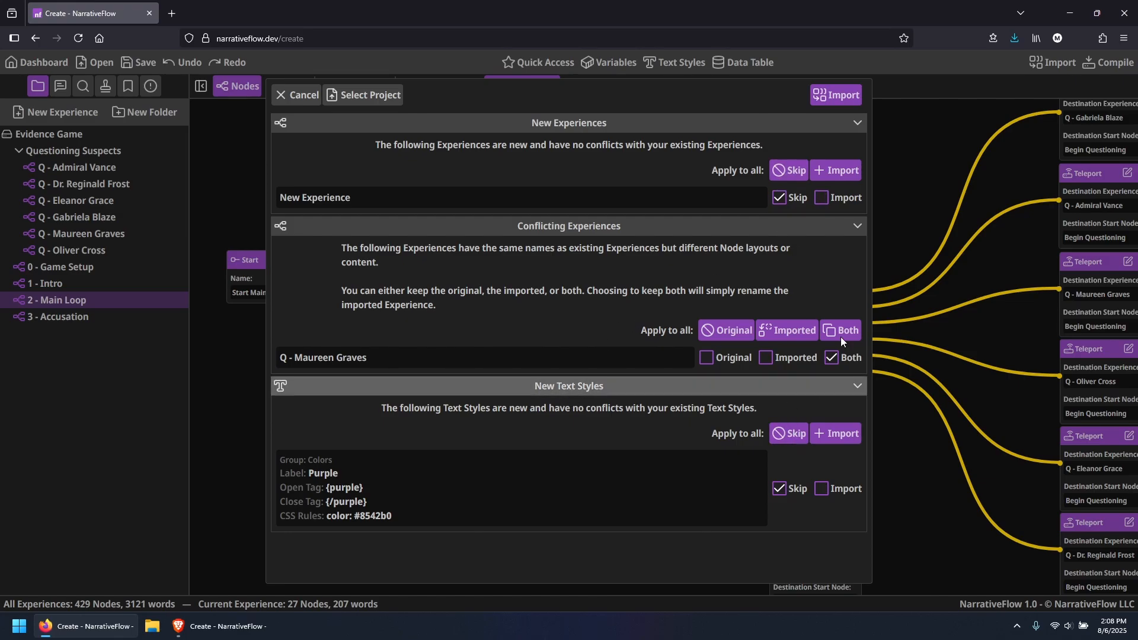
{"action": "left_click", "coordinate": [833, 429]}
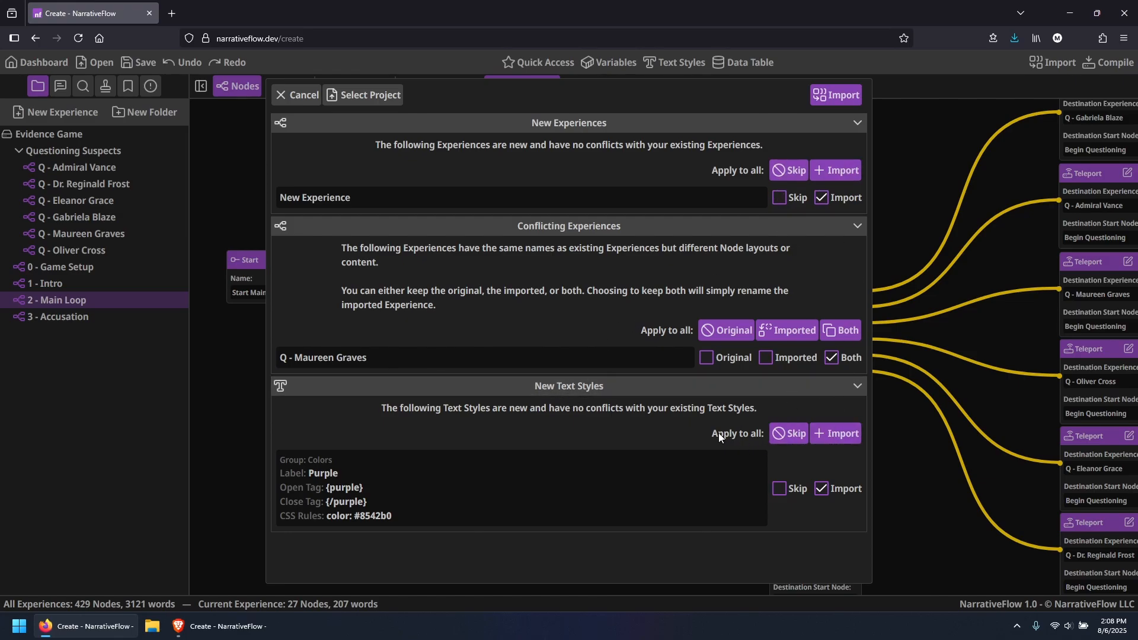
{"action": "left_click", "coordinate": [785, 438]}
{"action": "left_click", "coordinate": [840, 439]}
{"action": "left_click", "coordinate": [800, 437]}
{"action": "left_click", "coordinate": [825, 433]}
{"action": "left_click", "coordinate": [800, 437]}
{"action": "left_click", "coordinate": [824, 437]}
{"action": "left_click", "coordinate": [793, 438]}
{"action": "left_click", "coordinate": [832, 436]}
{"action": "left_click", "coordinate": [785, 491]}
{"action": "left_click", "coordinate": [830, 493]}
{"action": "left_click", "coordinate": [776, 491]}
Set the Purple text style to Import, choose Imported for the conflicting experience, and merge the selected items into the master project
{"action": "left_click", "coordinate": [828, 493]}
{"action": "left_click", "coordinate": [783, 329]}
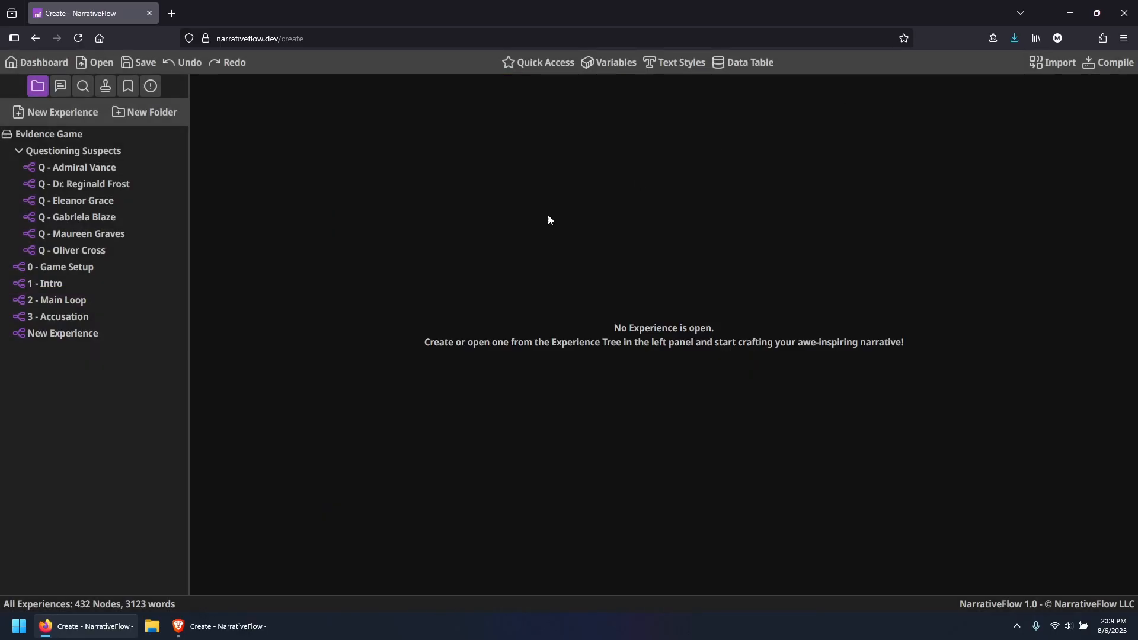
Examine the merged New Experience, the opening dialog of the fifth Questioning Suspects experience, and the Purple text style
{"action": "left_click", "coordinate": [59, 339]}
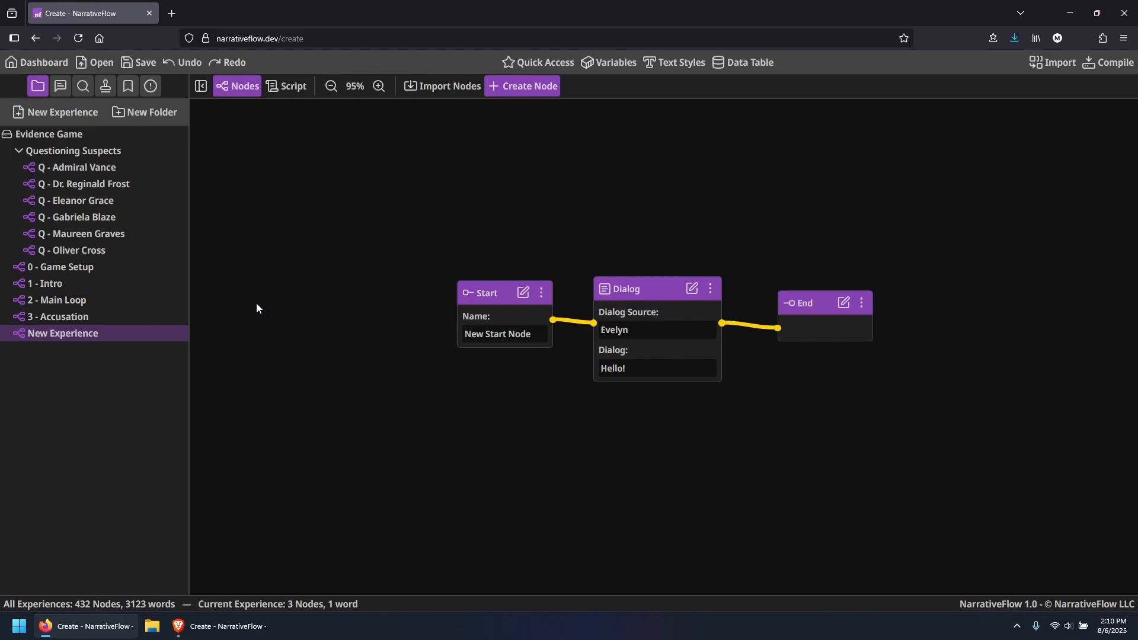
{"action": "left_click", "coordinate": [105, 233]}
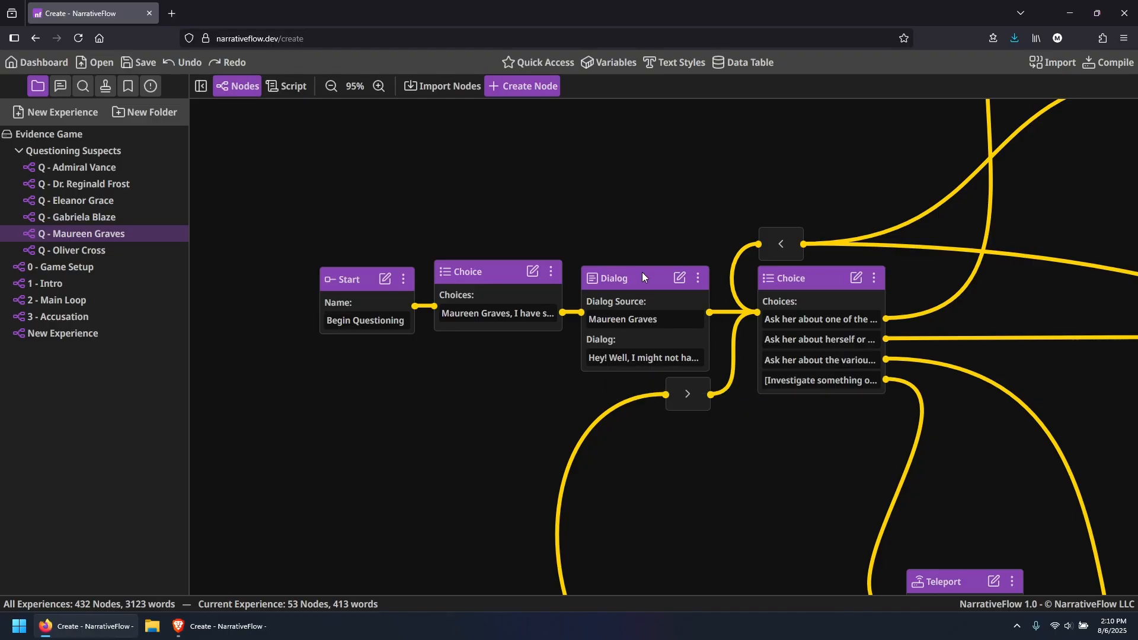
{"action": "left_click", "coordinate": [675, 62]}
{"action": "scroll", "coordinate": [582, 261], "scroll_direction": "down", "scroll_amount": 15}
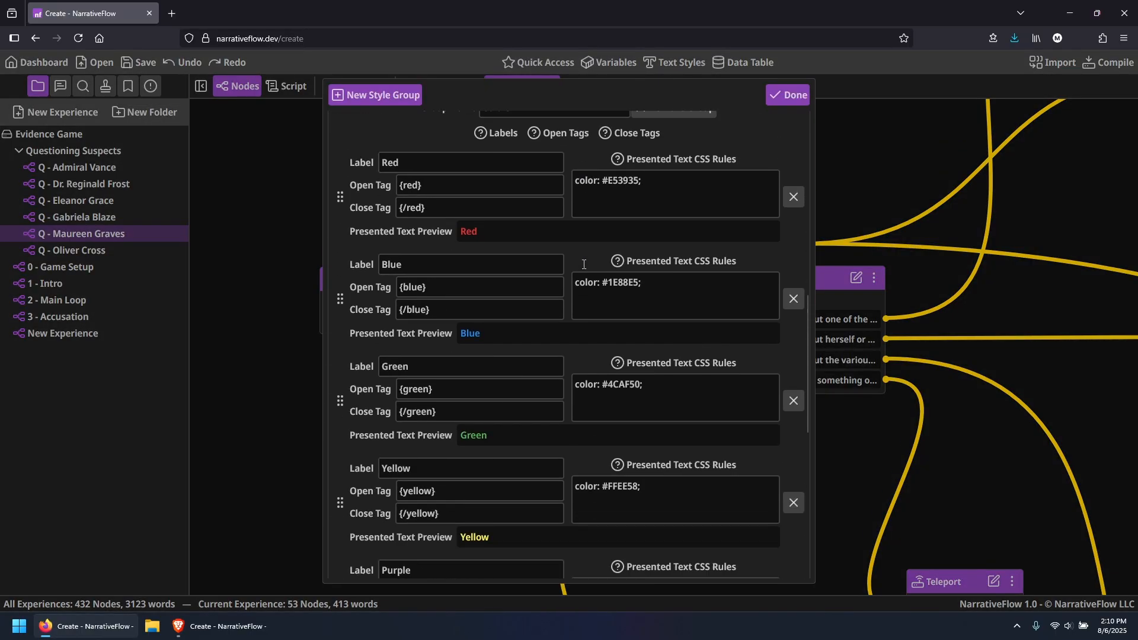
{"action": "scroll", "coordinate": [575, 294], "scroll_direction": "down", "scroll_amount": 2}
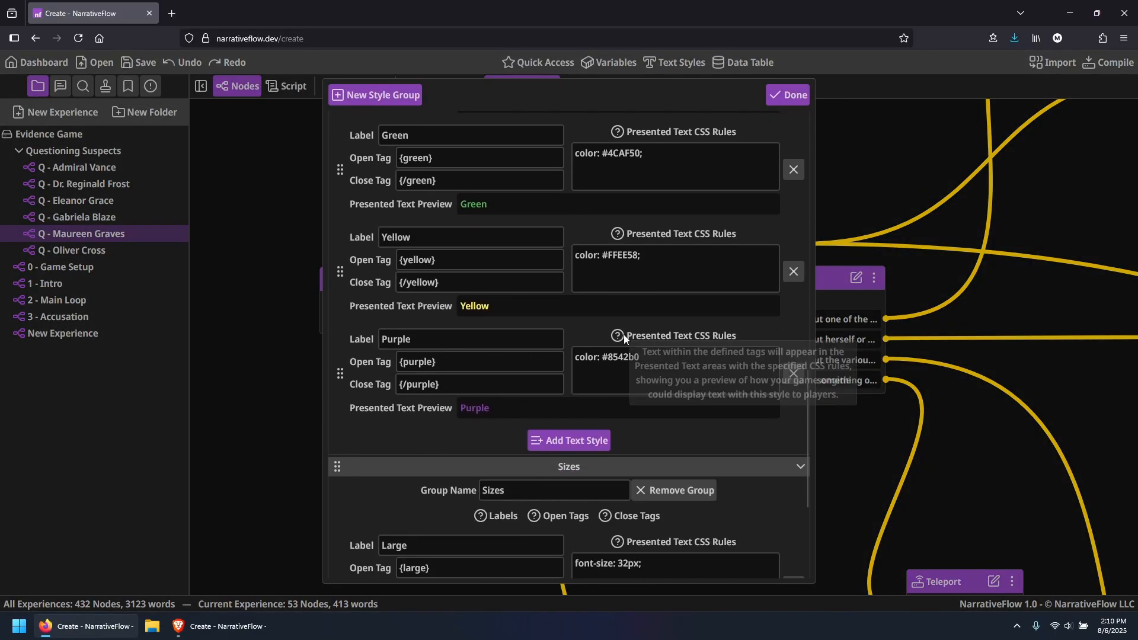
{"action": "left_click", "coordinate": [788, 96]}
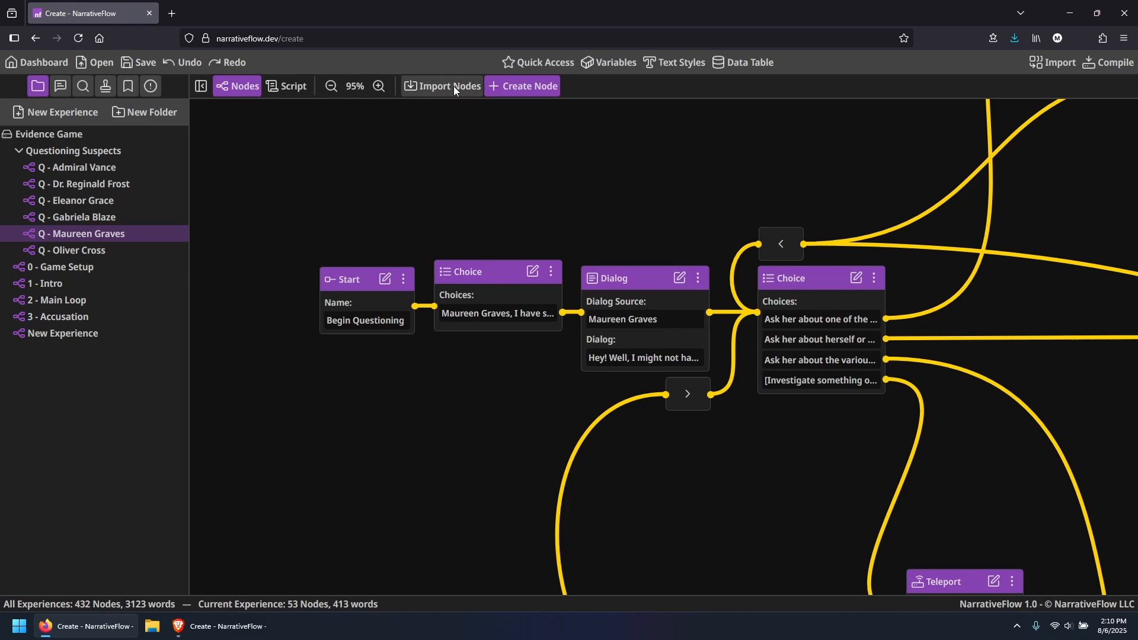
{"action": "right_click", "coordinate": [49, 437]}
{"action": "left_click", "coordinate": [88, 398]}
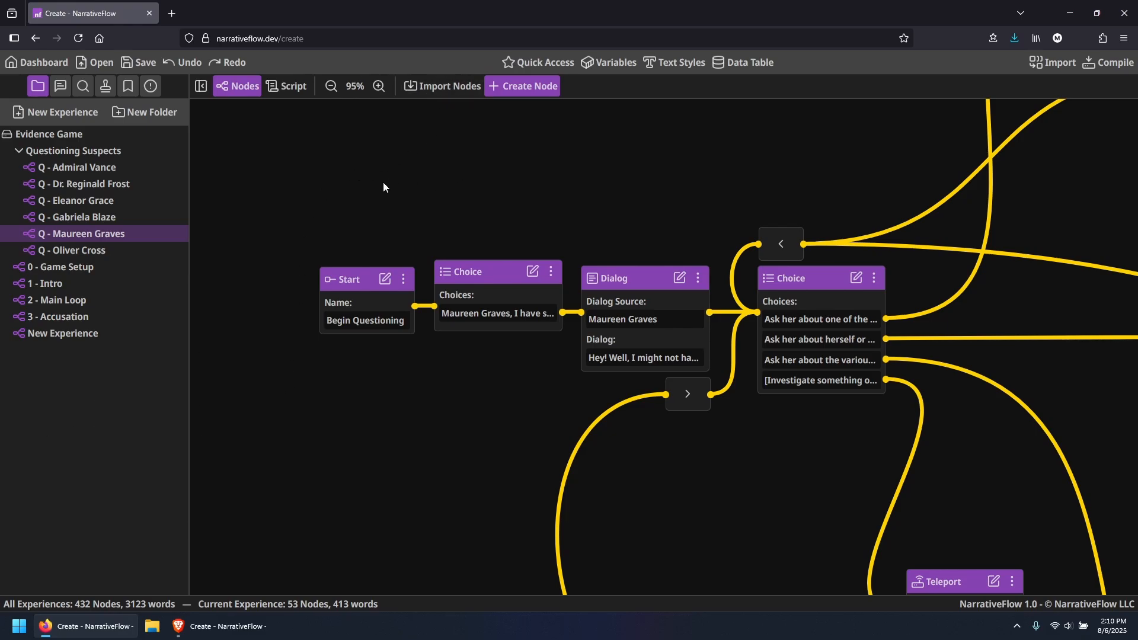
Export the Start, Dialog and End nodes of New Experience to Downloads as "Exported Nodes.nodes"
{"action": "left_click", "coordinate": [74, 333]}
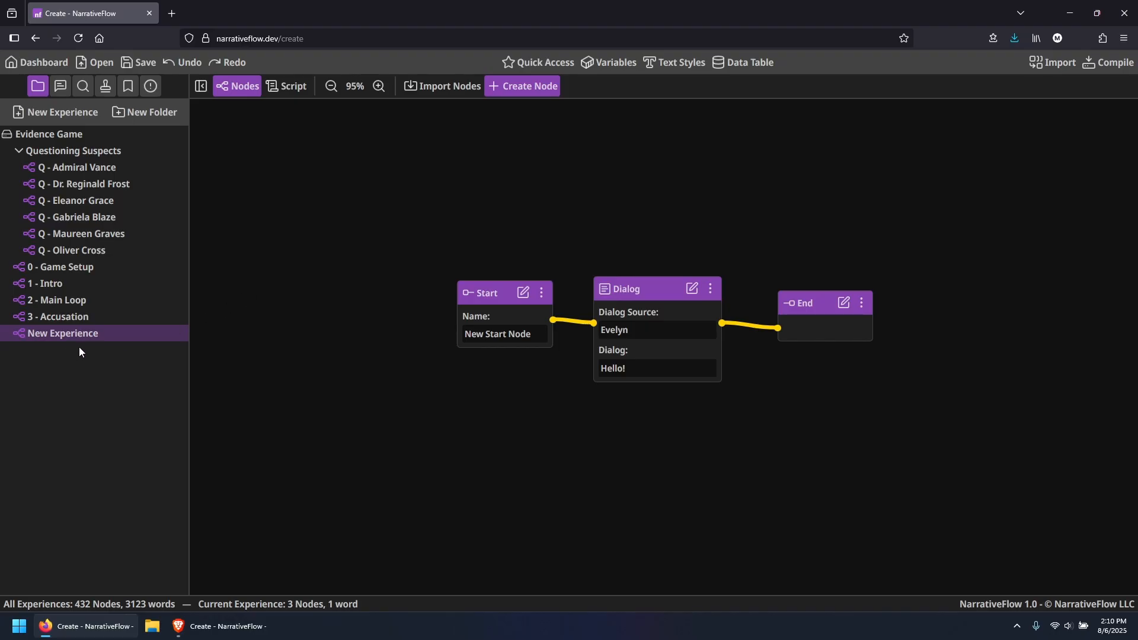
{"action": "left_click_drag", "start_coordinate": [445, 214], "coordinate": [922, 437]}
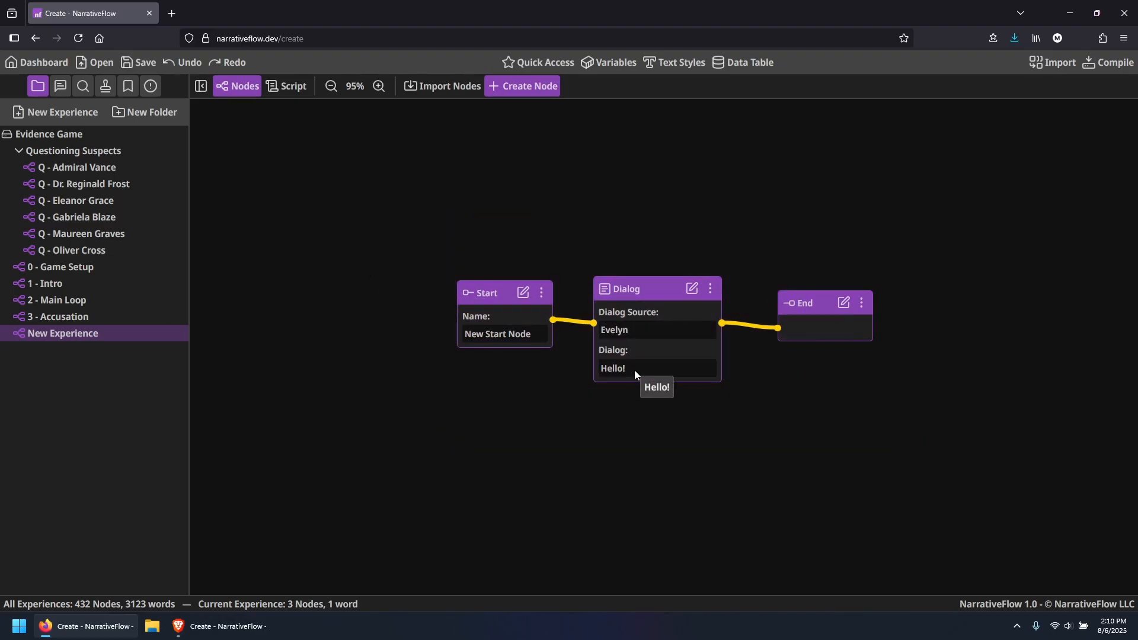
{"action": "left_click_drag", "start_coordinate": [446, 227], "coordinate": [963, 494]}
{"action": "right_click", "coordinate": [486, 305]}
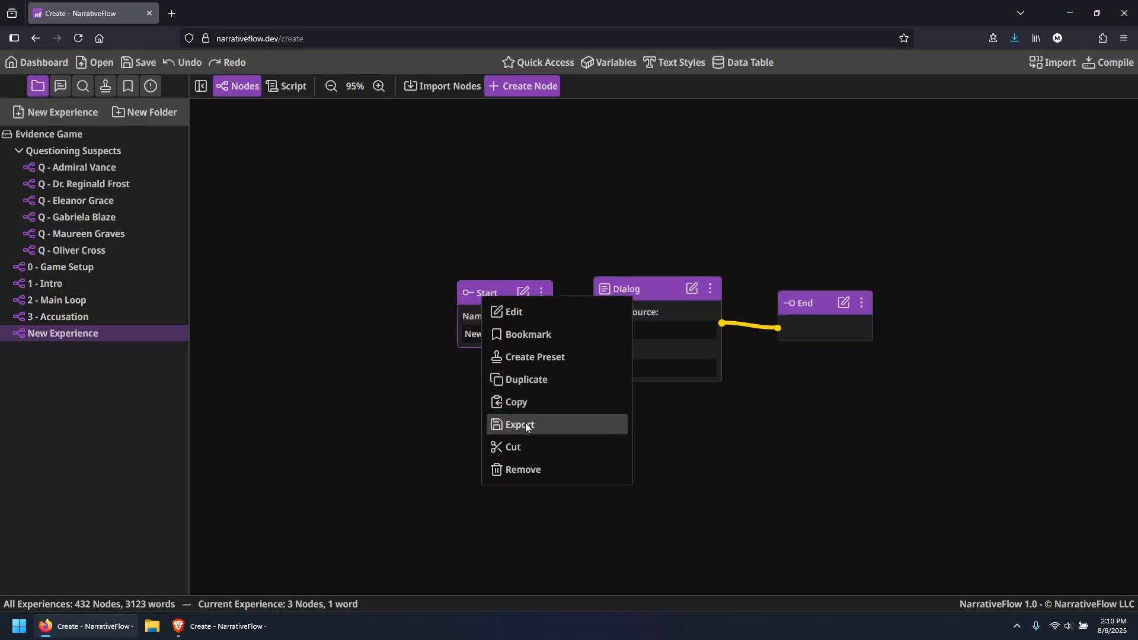
{"action": "left_click", "coordinate": [520, 261]}
{"action": "left_click_drag", "start_coordinate": [520, 265], "coordinate": [947, 439]}
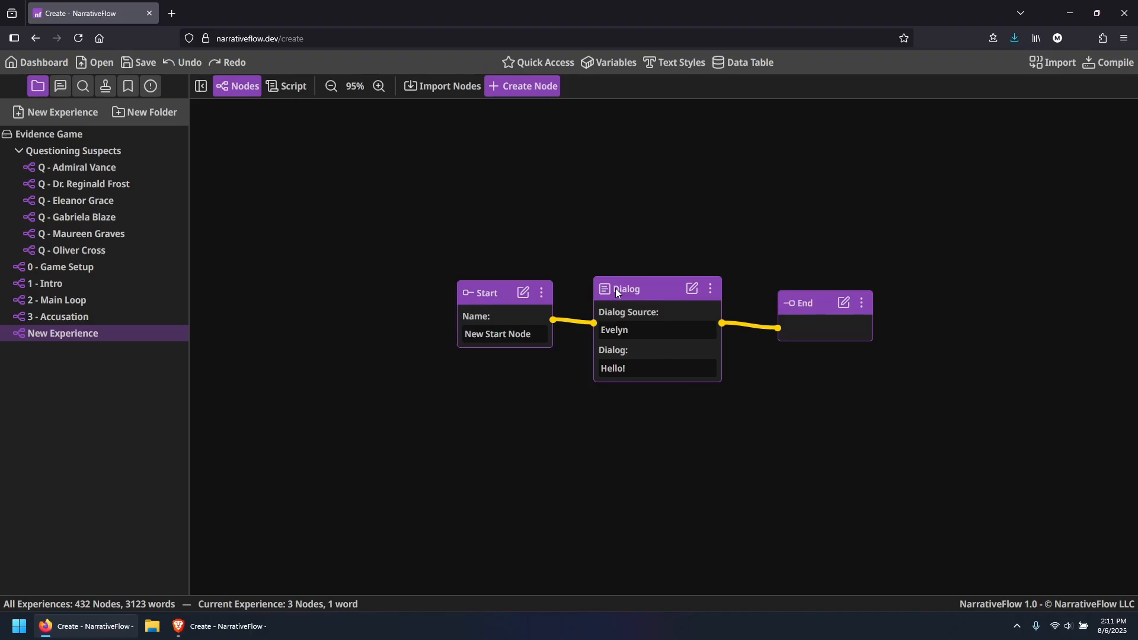
{"action": "right_click", "coordinate": [663, 289]}
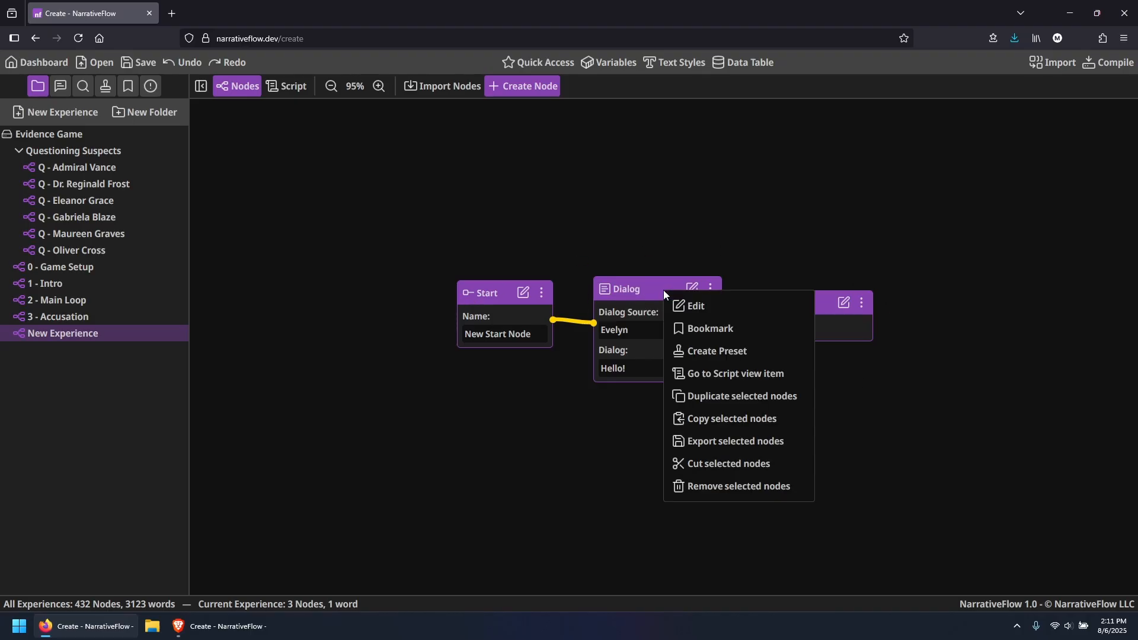
{"action": "left_click", "coordinate": [730, 257]}
{"action": "left_click_drag", "start_coordinate": [495, 212], "coordinate": [814, 392]}
{"action": "left_click", "coordinate": [709, 289]}
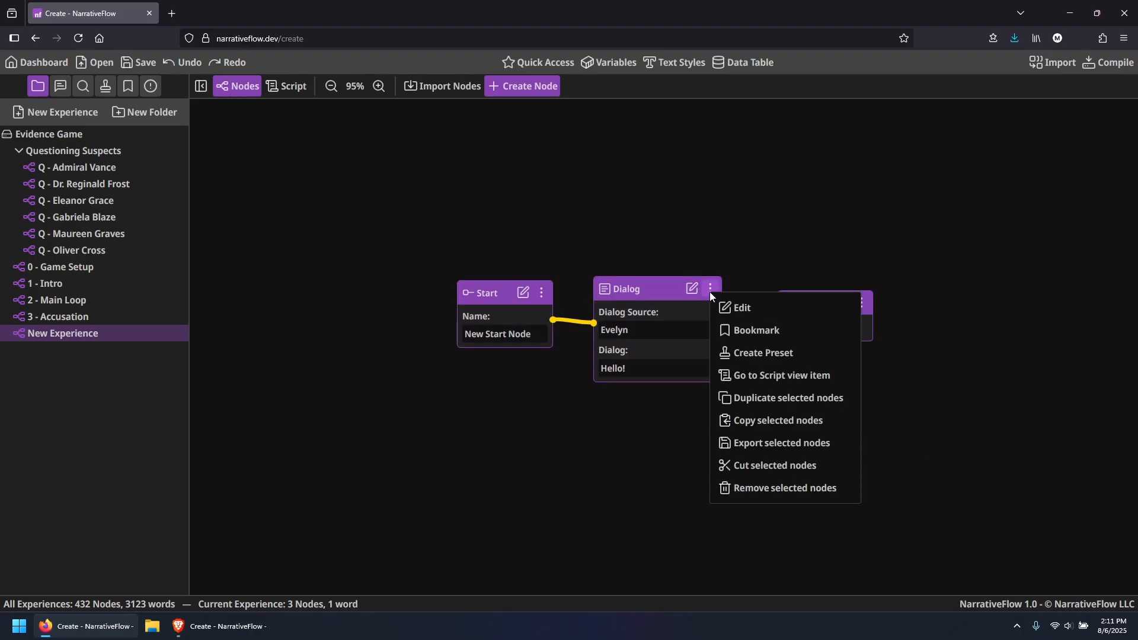
{"action": "left_click", "coordinate": [759, 443]}
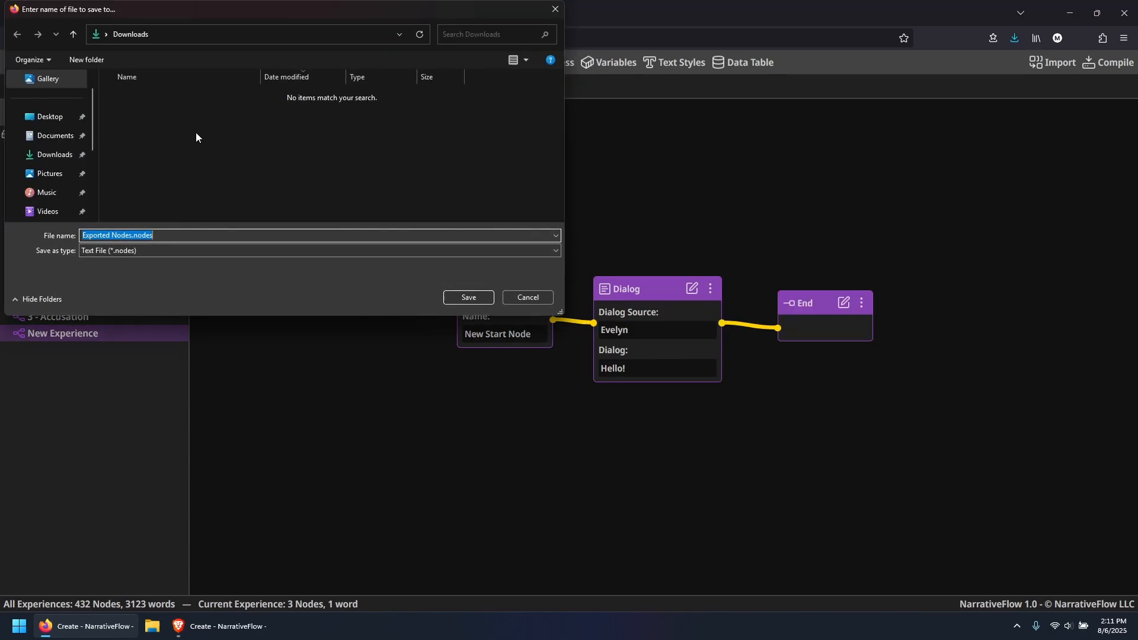
{"action": "left_click", "coordinate": [455, 296]}
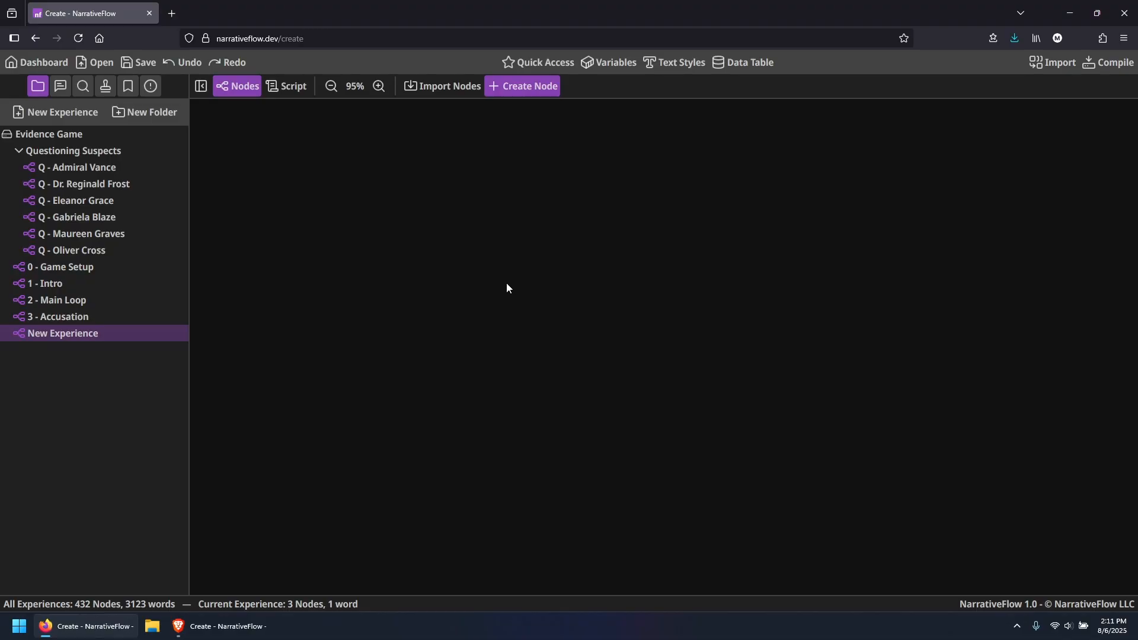
Import the exported nodes file into New Experience and place the imported nodes directly beneath the original three, aligned with them
{"action": "left_click", "coordinate": [443, 86]}
{"action": "double_click", "coordinate": [140, 113]}
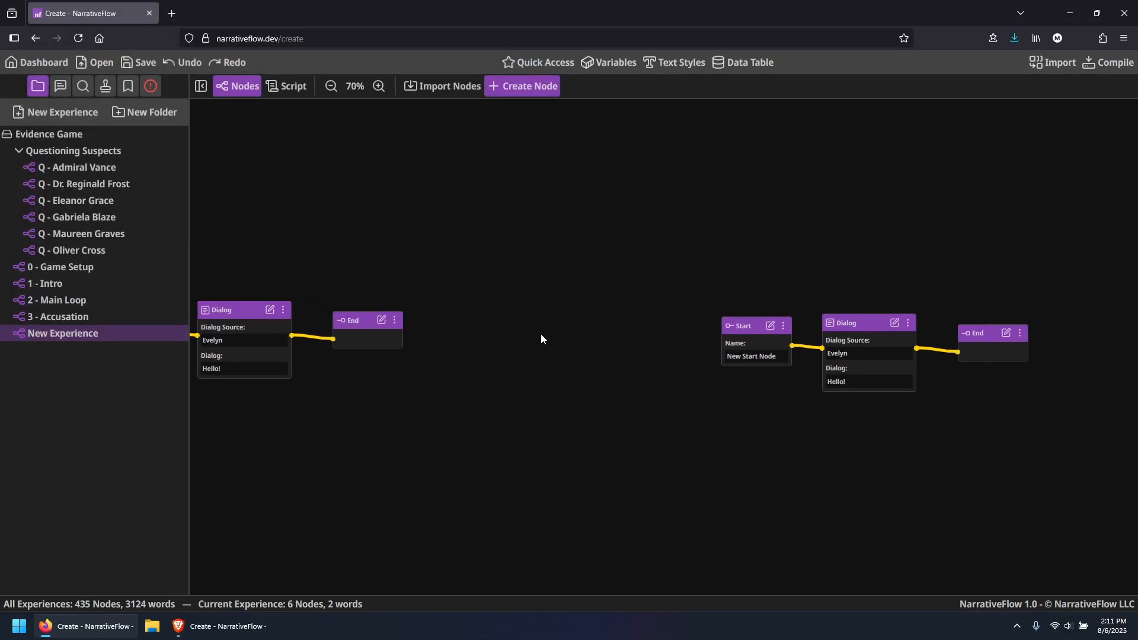
{"action": "left_click_drag", "start_coordinate": [585, 243], "coordinate": [1032, 416]}
{"action": "left_click_drag", "start_coordinate": [889, 376], "coordinate": [322, 472]}
{"action": "left_click_drag", "start_coordinate": [550, 369], "coordinate": [834, 365]}
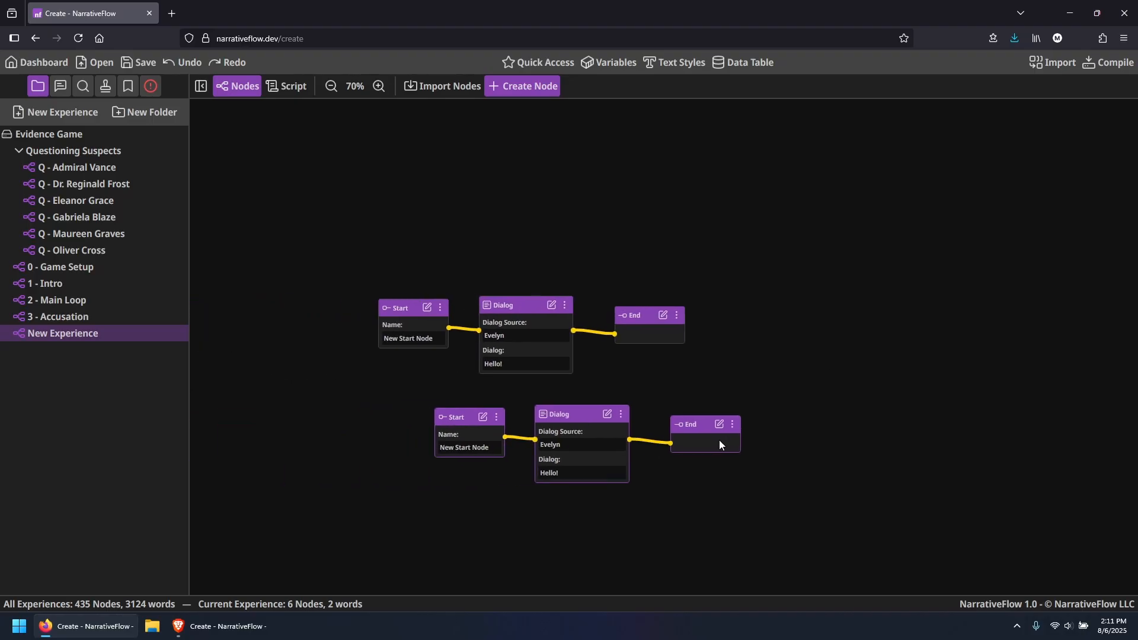
{"action": "left_click_drag", "start_coordinate": [711, 441], "coordinate": [654, 438]}
{"action": "left_click", "coordinate": [731, 371]}
{"action": "left_click_drag", "start_coordinate": [600, 402], "coordinate": [687, 378]}
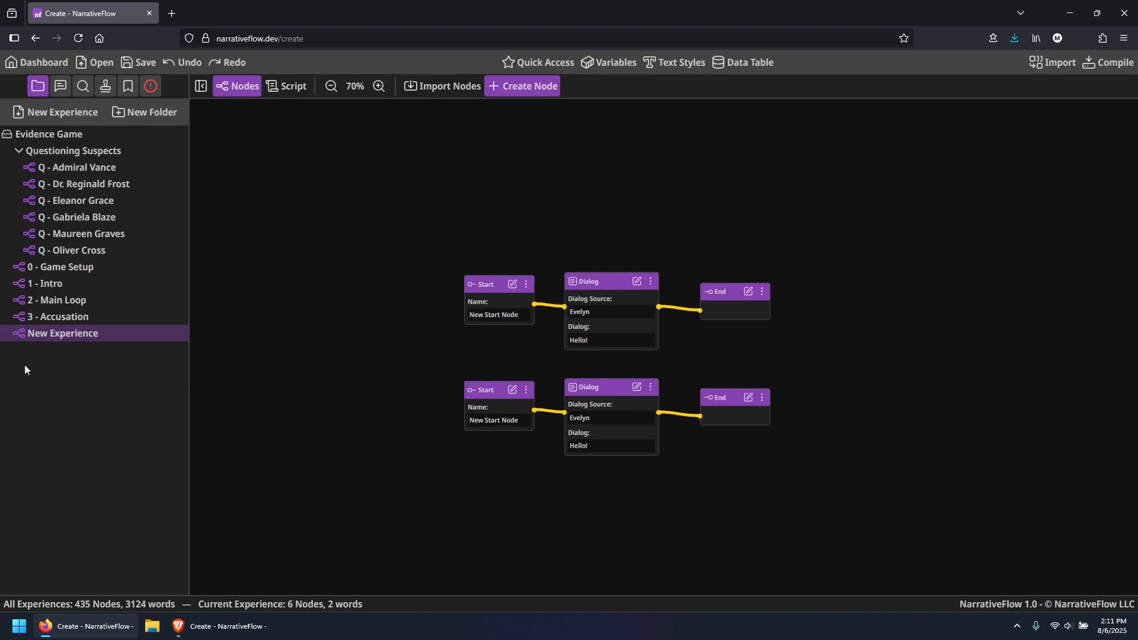
Export the fifth experience of the Questioning Suspects folder to Downloads as an .experience file under its suggested name
{"action": "right_click", "coordinate": [64, 333]}
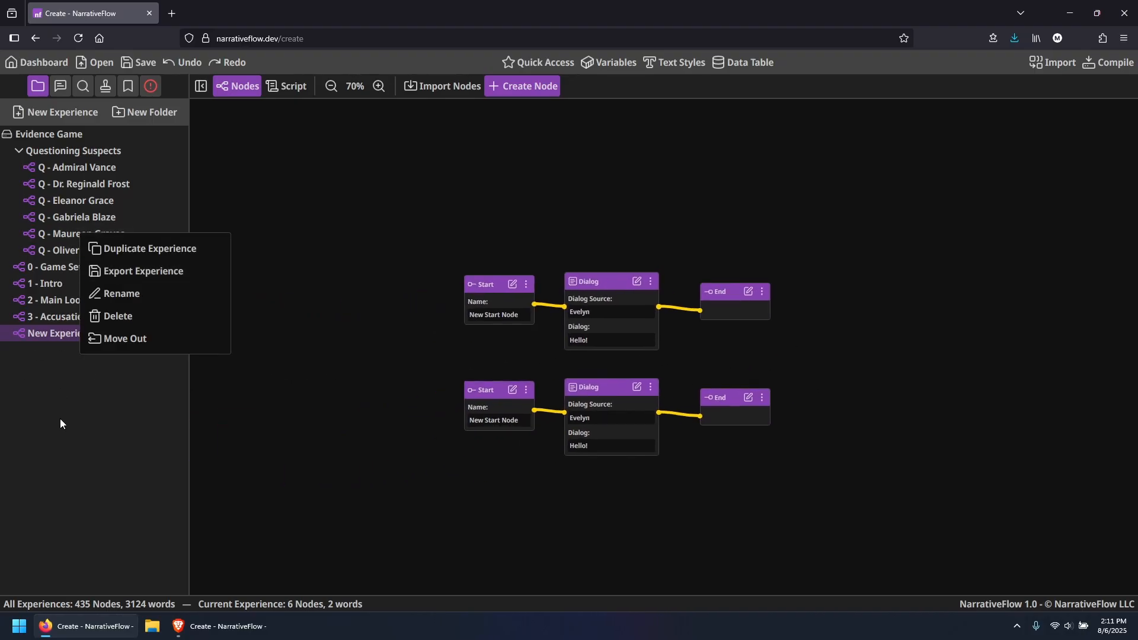
{"action": "left_click", "coordinate": [102, 346]}
{"action": "right_click", "coordinate": [62, 231]}
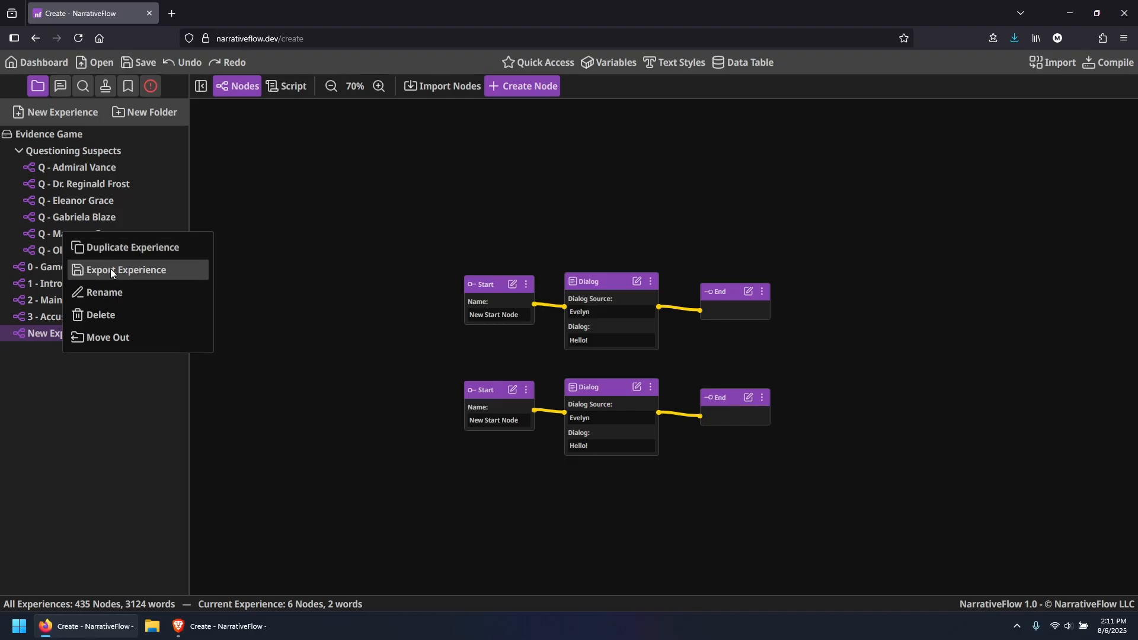
{"action": "left_click", "coordinate": [148, 270]}
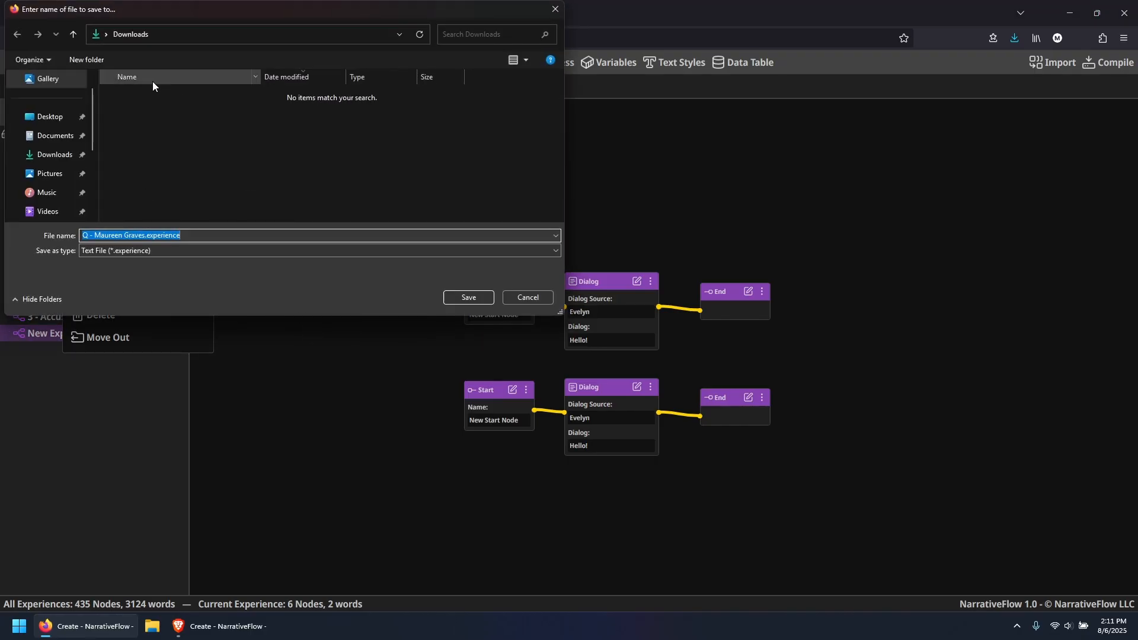
{"action": "left_click", "coordinate": [447, 297]}
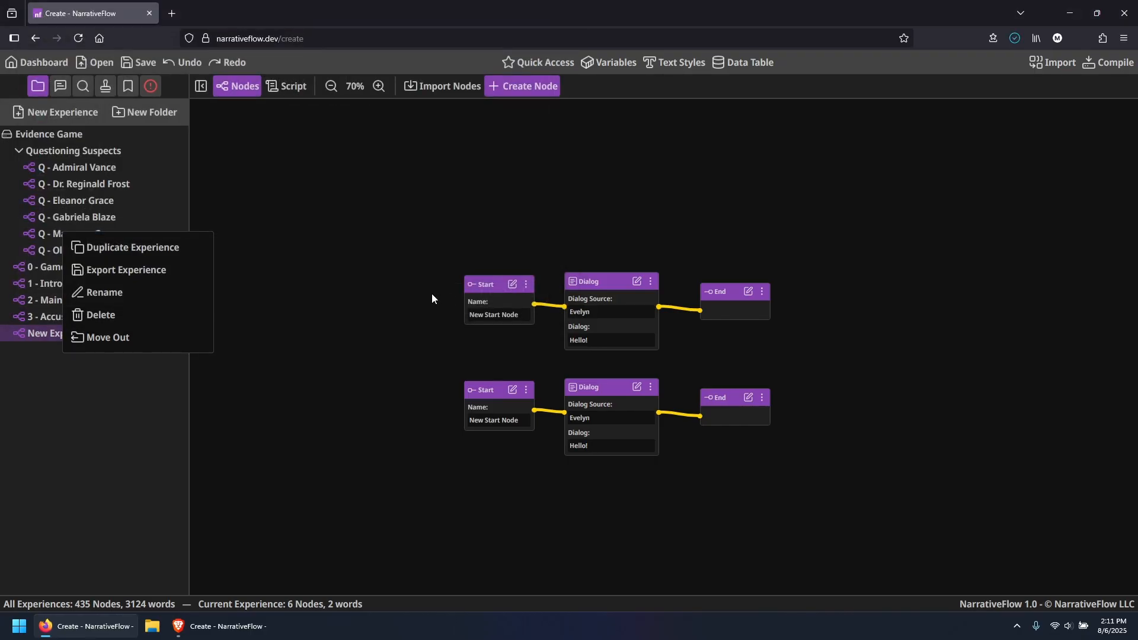
{"action": "left_click", "coordinate": [432, 294]}
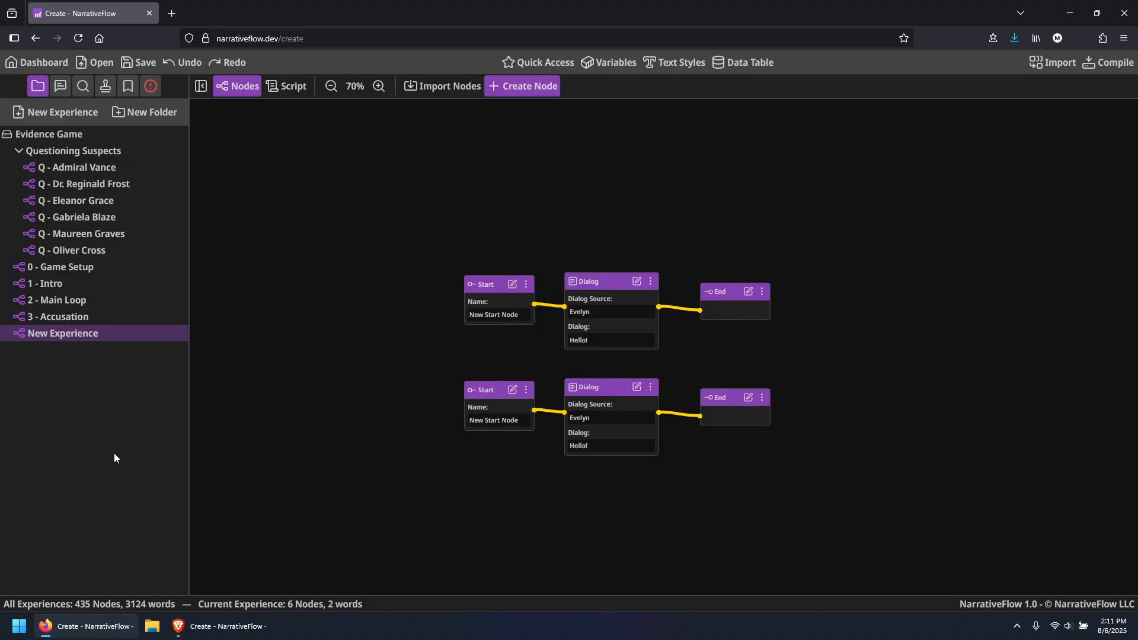
Import the exported suspect .experience file from Downloads at the root level of the Evidence Game project
{"action": "right_click", "coordinate": [37, 133]}
{"action": "left_click", "coordinate": [26, 134]}
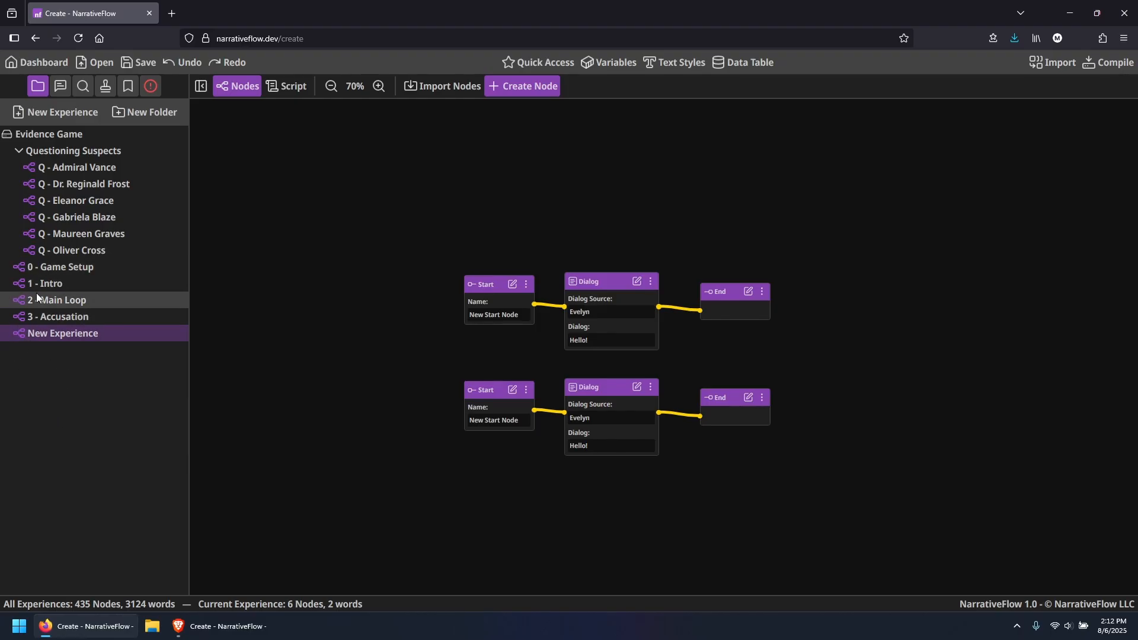
{"action": "right_click", "coordinate": [62, 149]}
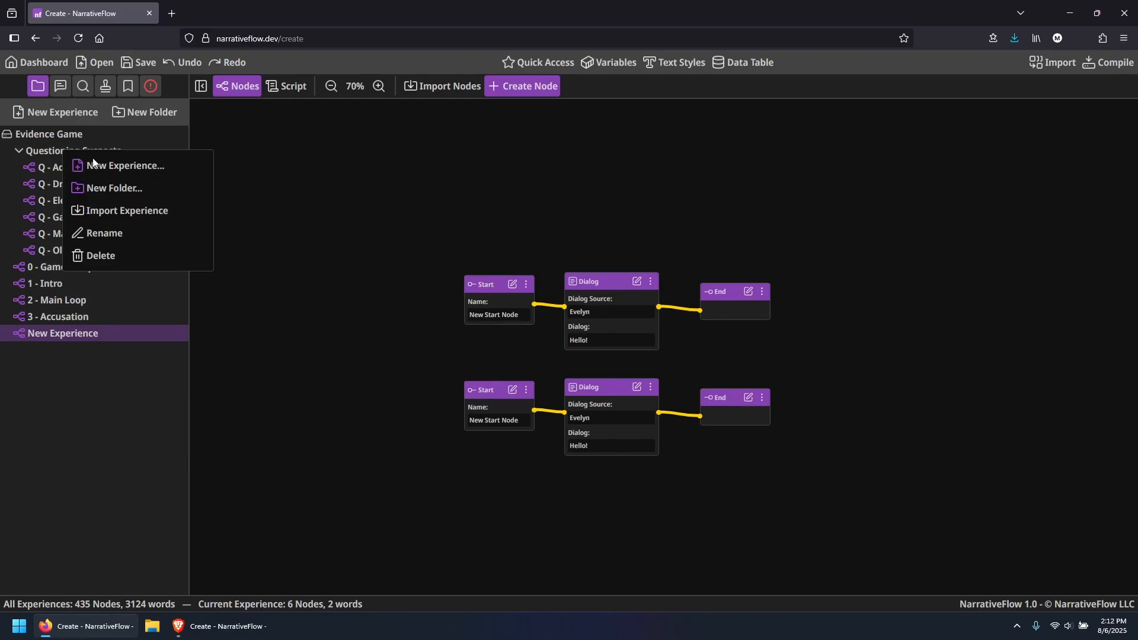
{"action": "left_click", "coordinate": [119, 416]}
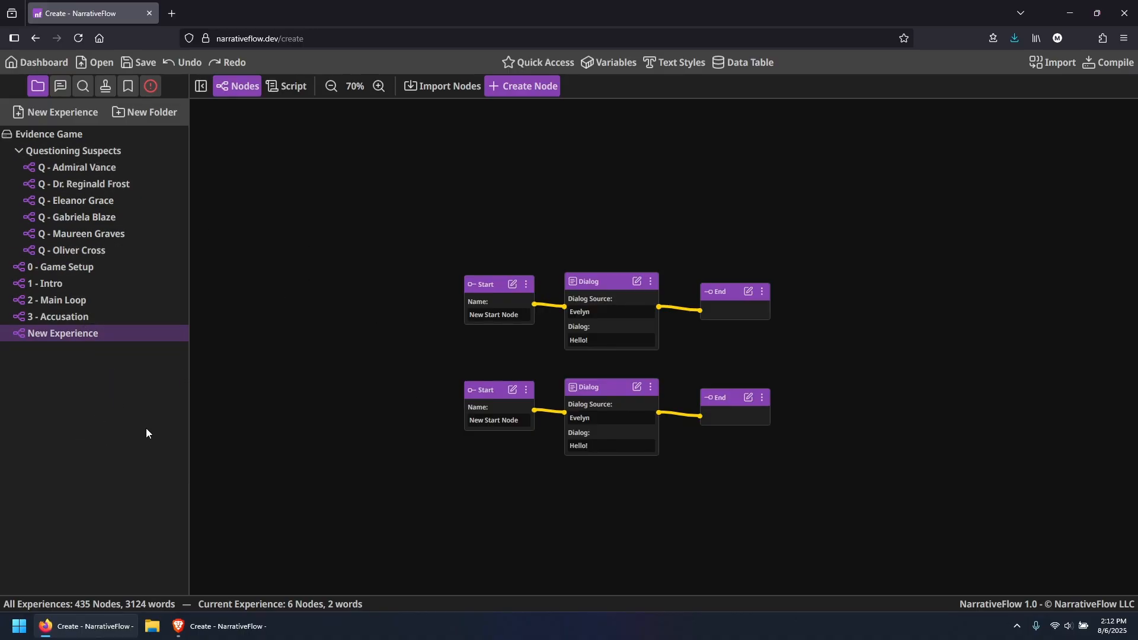
{"action": "right_click", "coordinate": [80, 449]}
{"action": "left_click", "coordinate": [108, 469]}
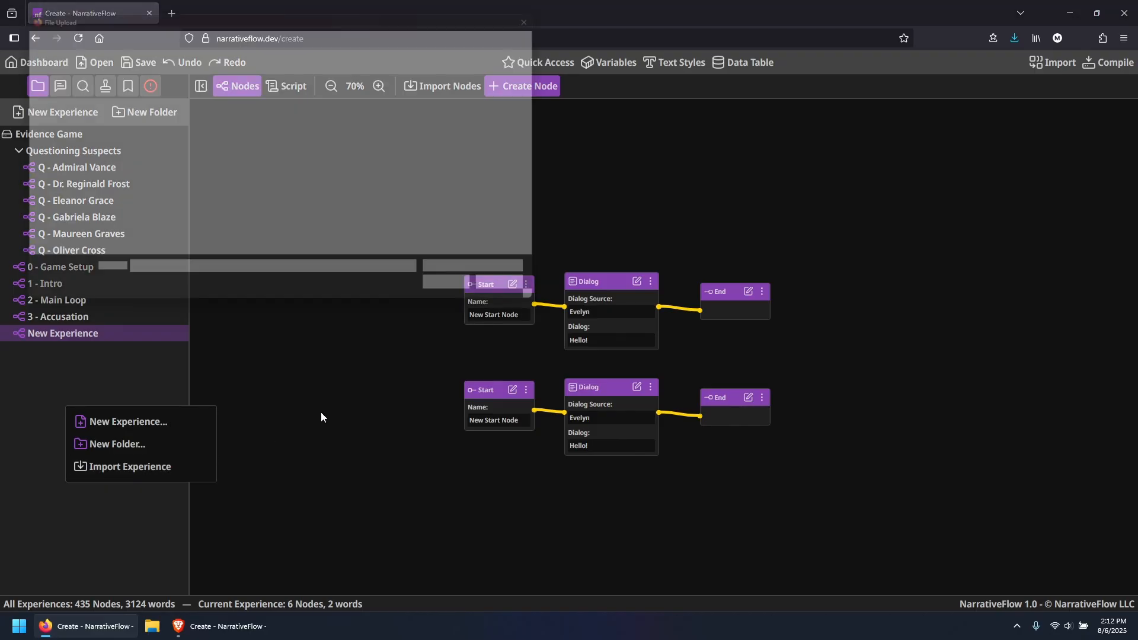
{"action": "double_click", "coordinate": [156, 113]}
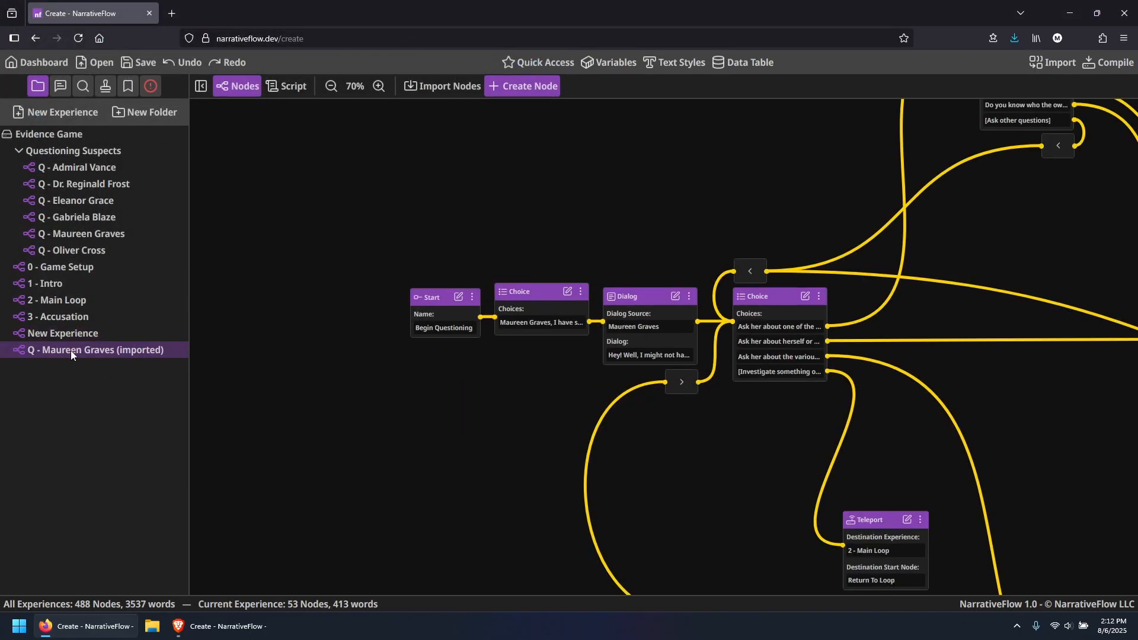